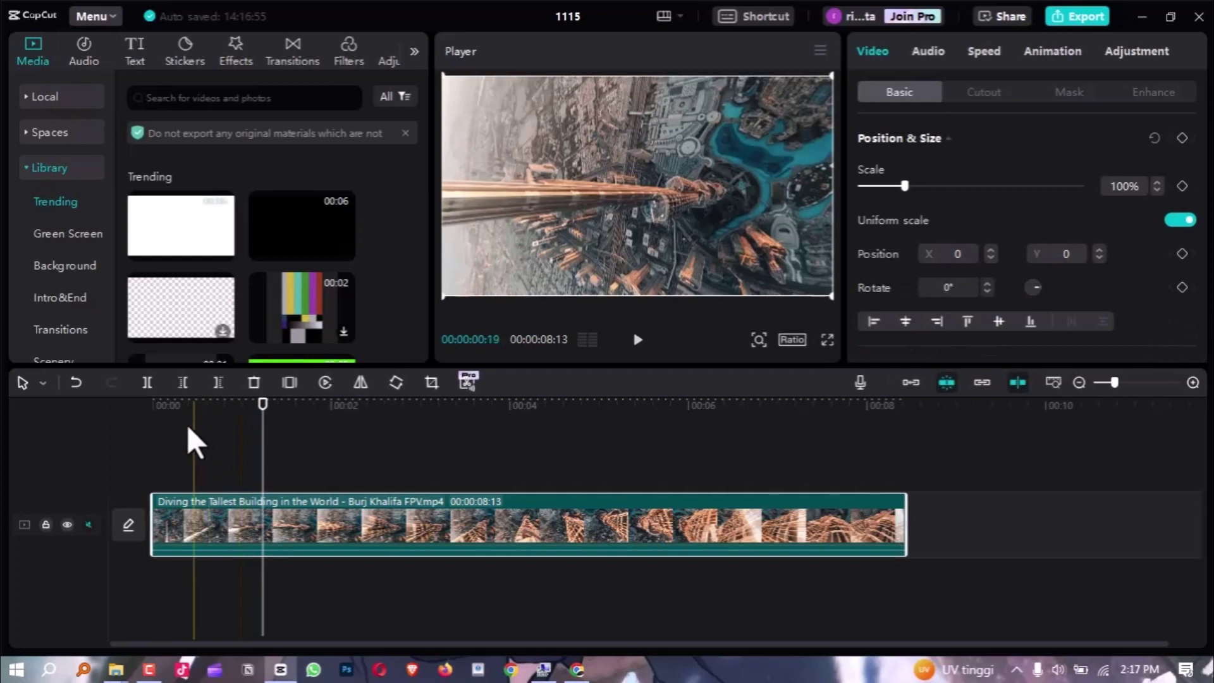
- Add the black library clip above the start of the video and trim it to 4 seconds
drag(173, 402, 145, 405)
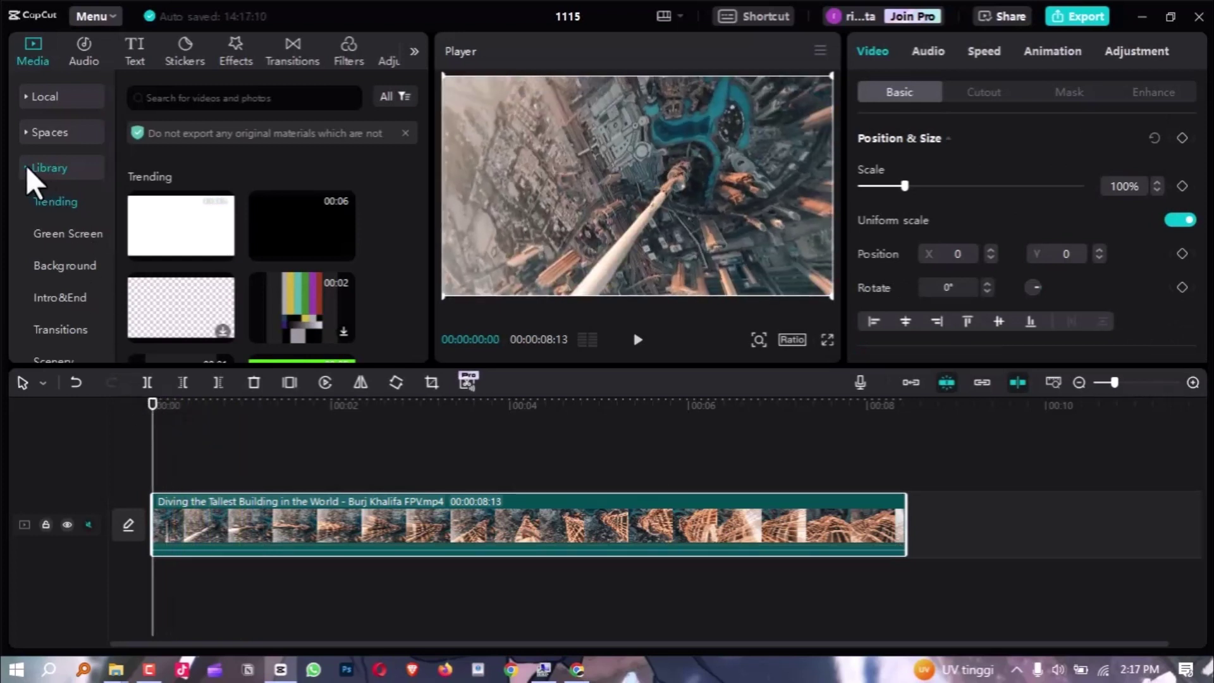
mouse_move(339, 248)
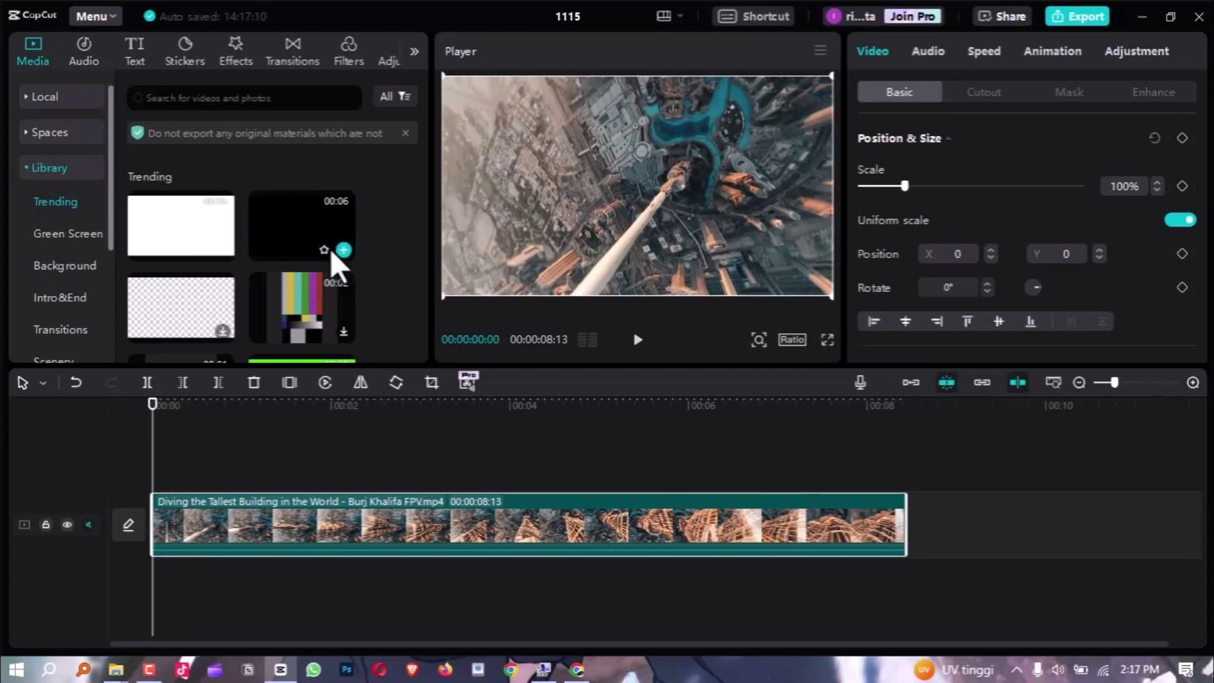
click(336, 249)
click(603, 469)
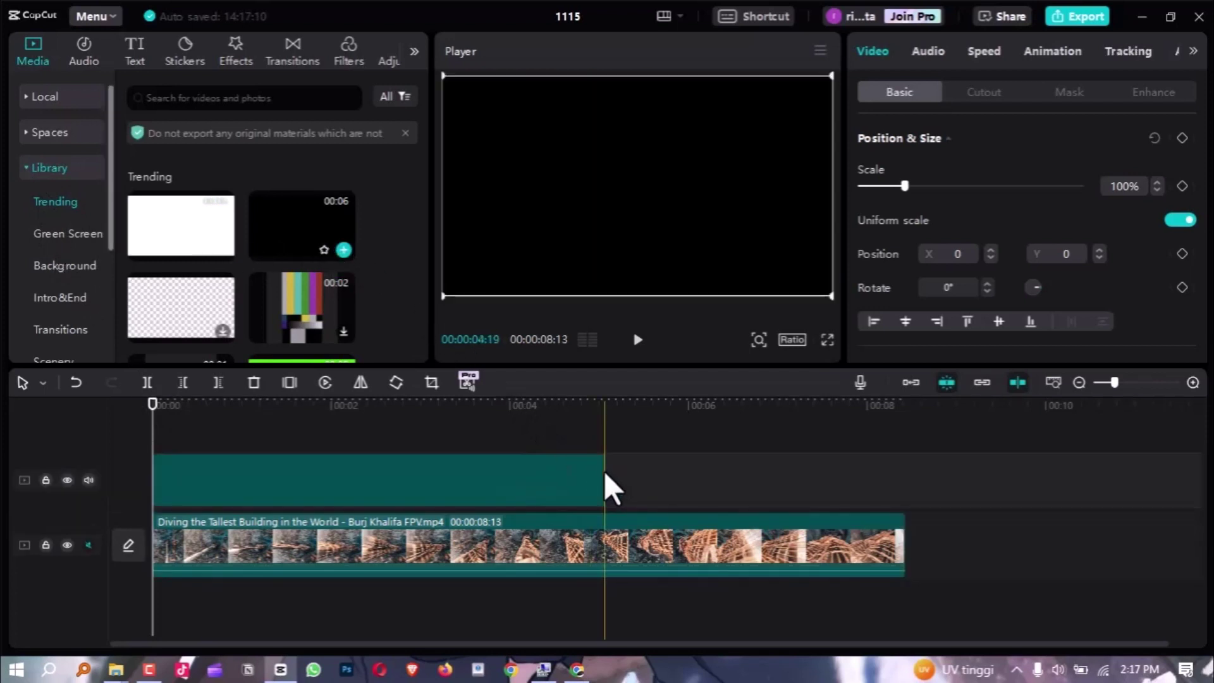
drag(603, 469, 504, 470)
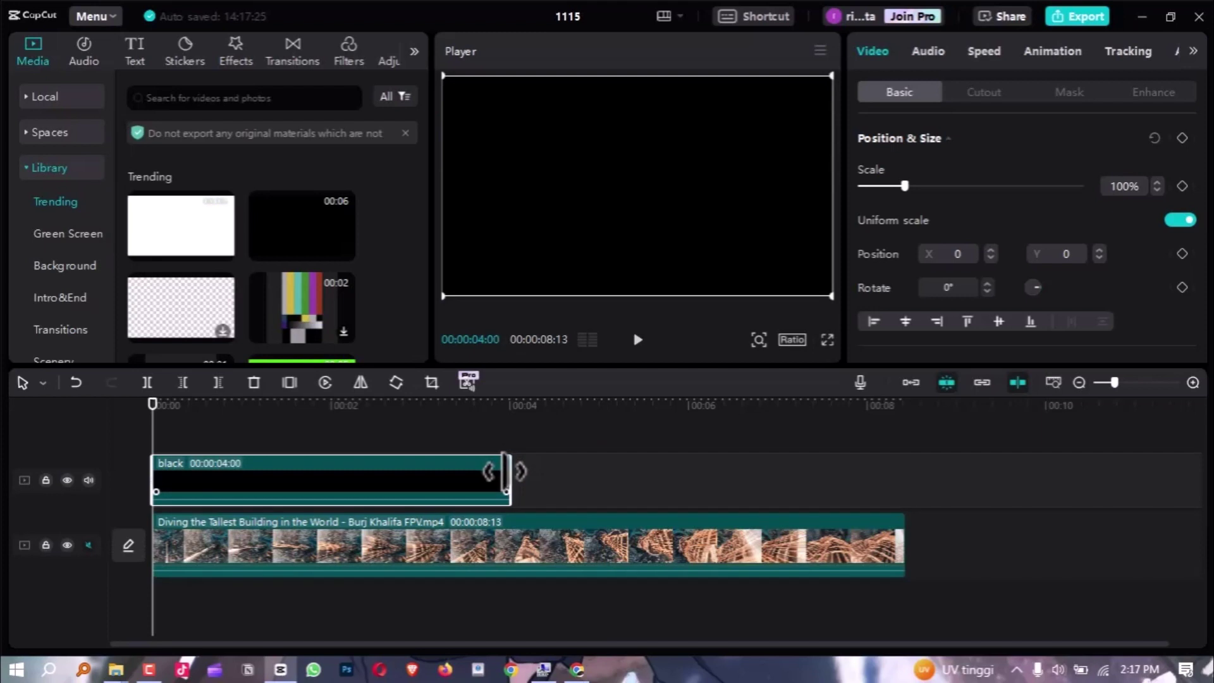
click(392, 430)
- Add the plain bold white trending text at the timeline start and extend it to match the 4-second black clip
drag(170, 404, 150, 410)
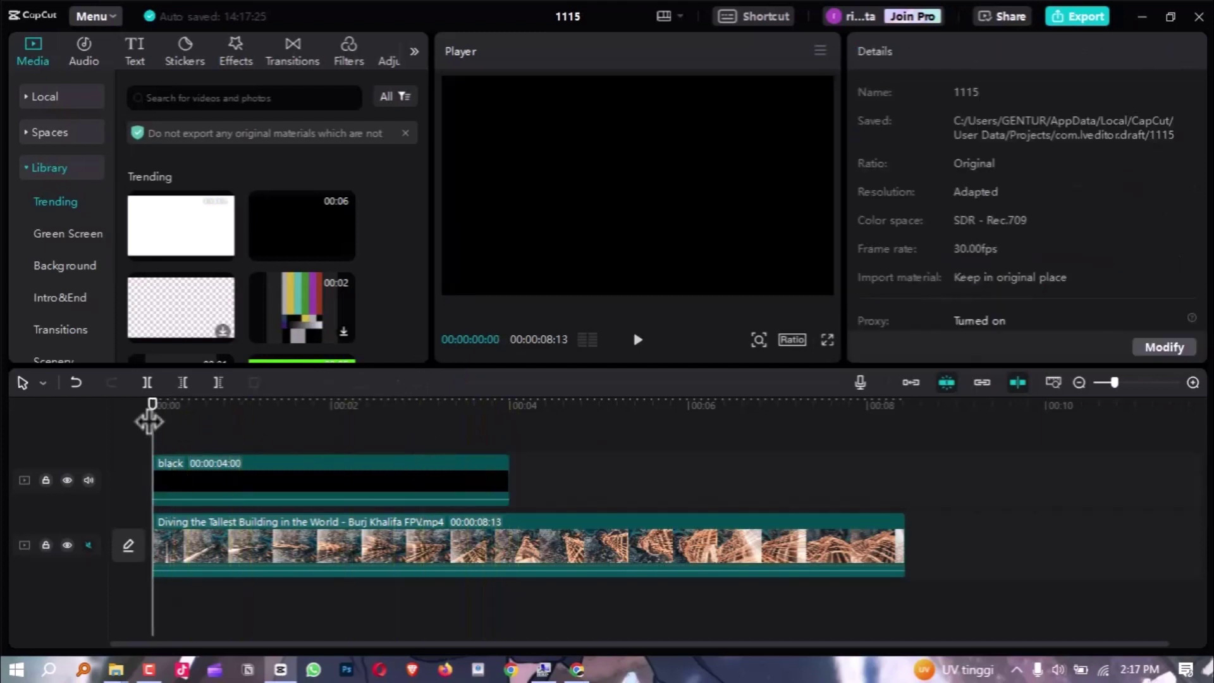
click(136, 53)
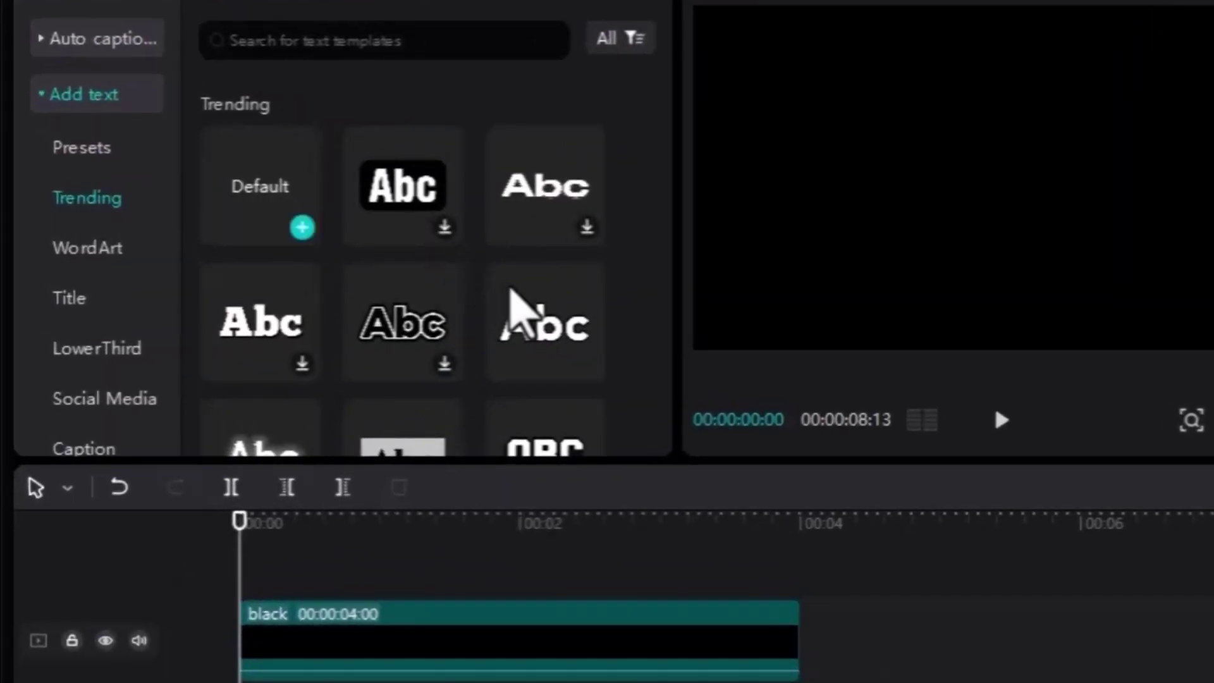
click(587, 365)
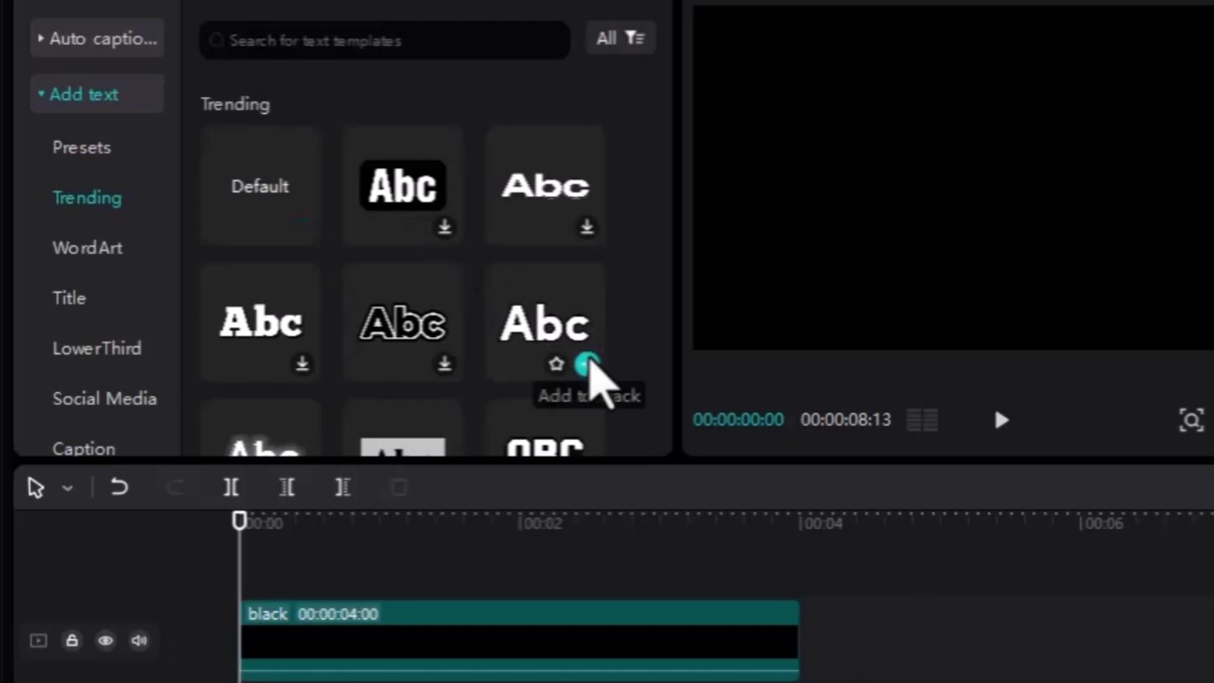
click(590, 364)
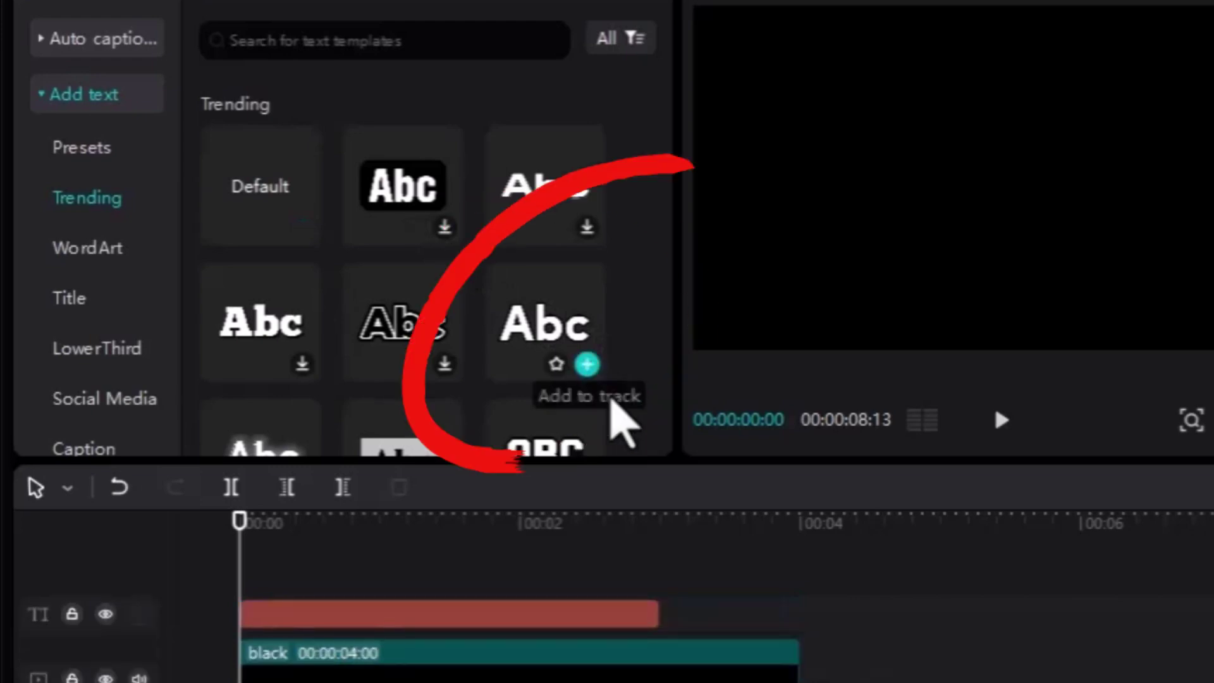
click(656, 613)
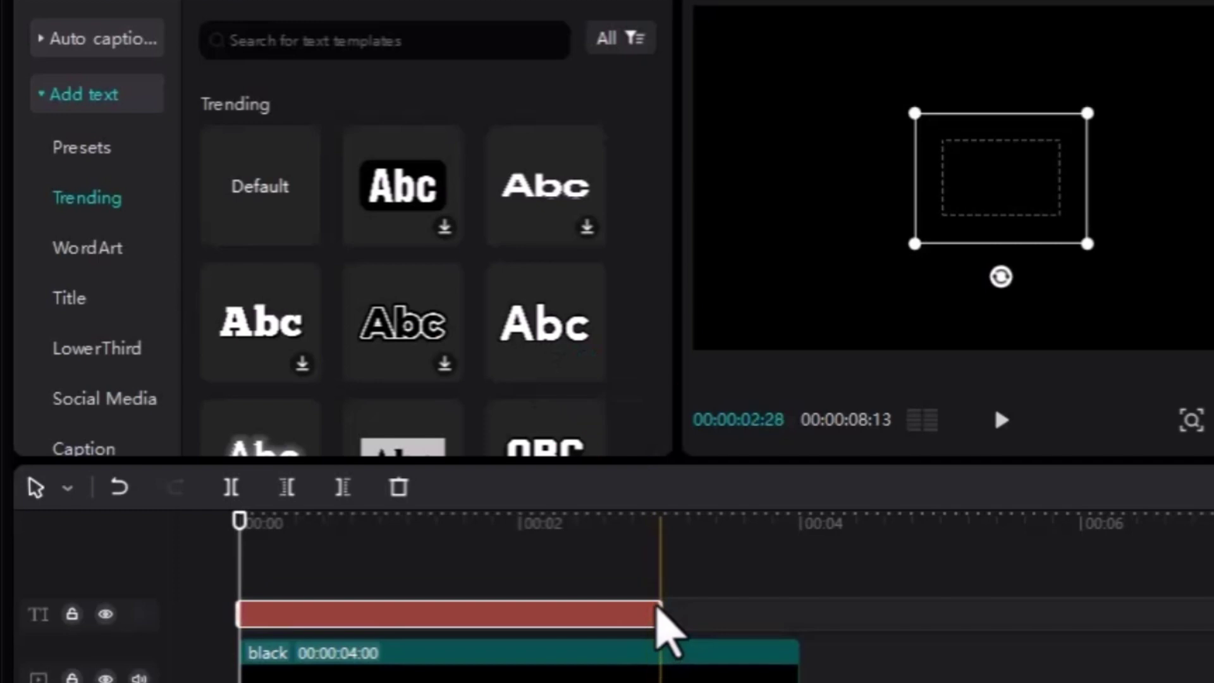
drag(658, 610, 800, 607)
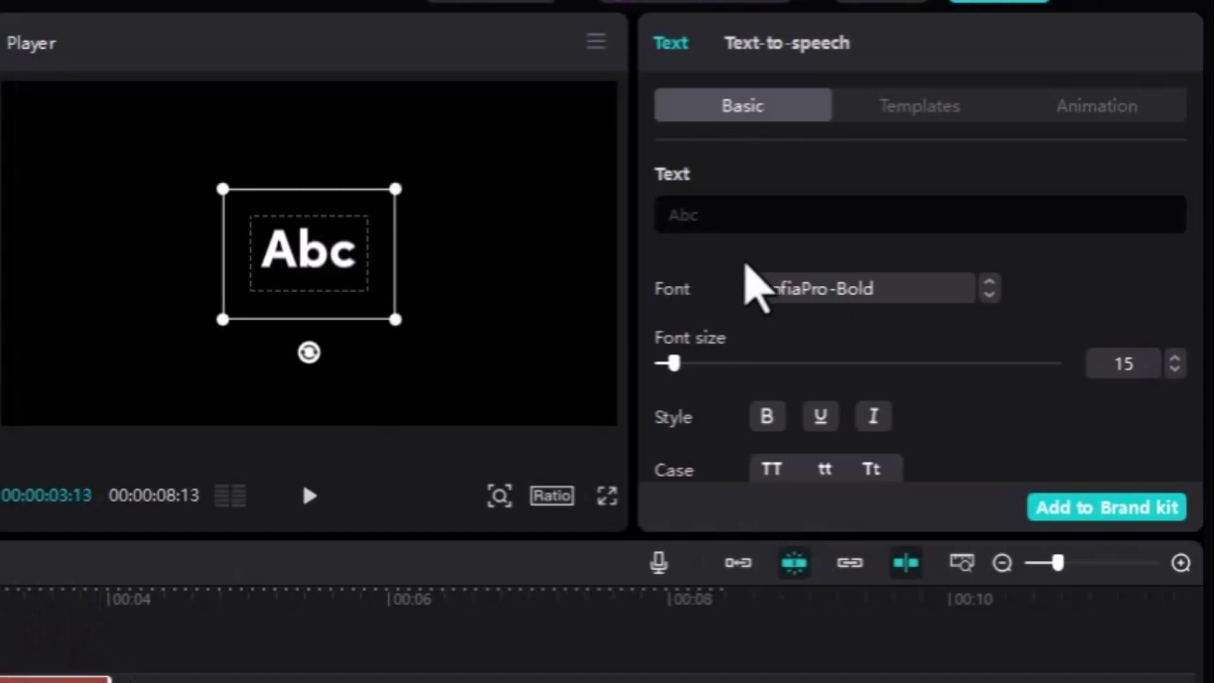
- Replace the placeholder text with "youtobe" and set its font to Onest-Black
drag(737, 211, 647, 211)
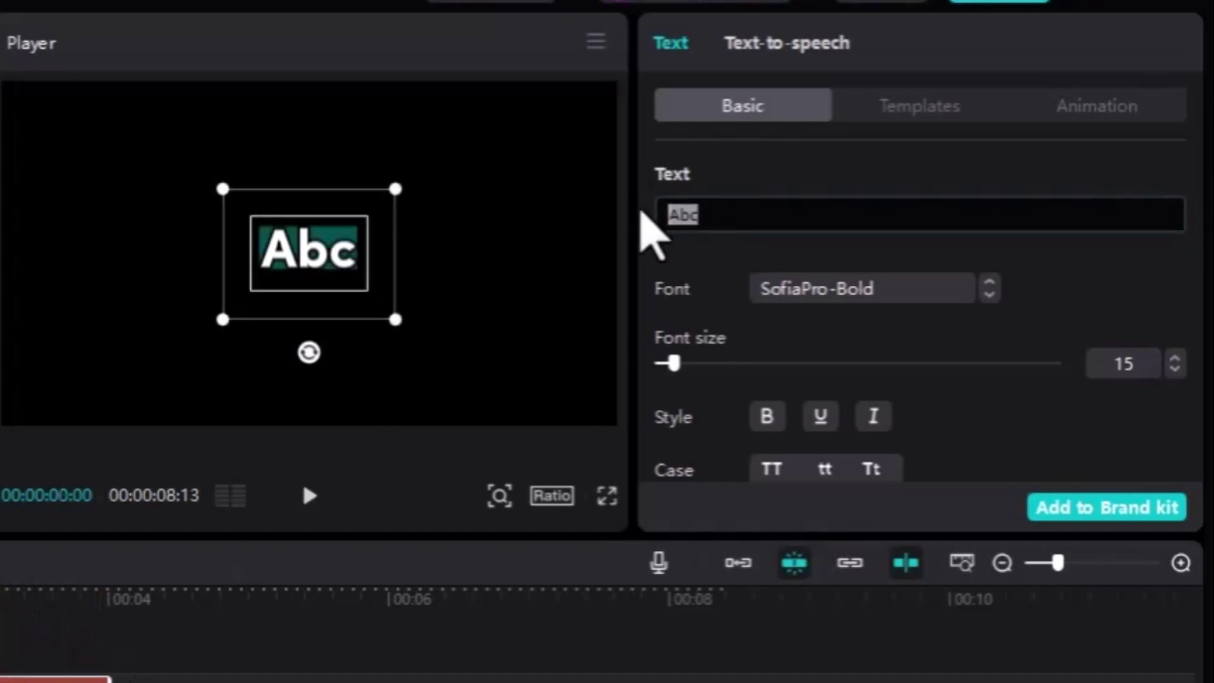
text(yo)
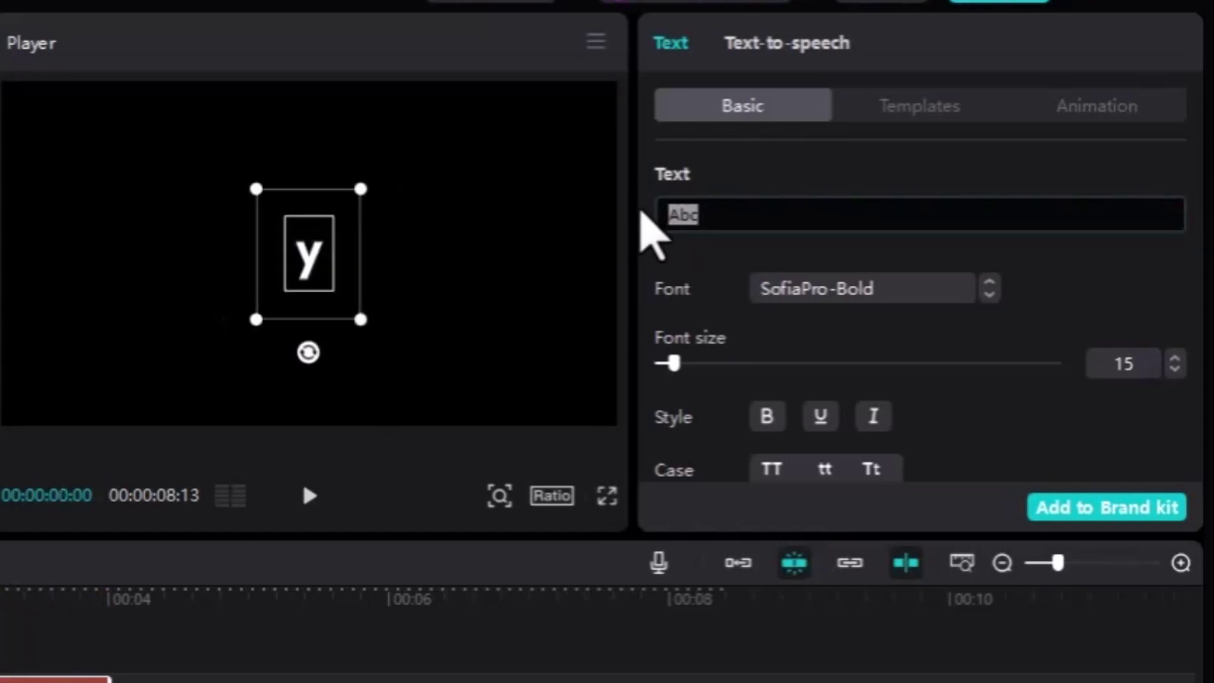
text(utob)
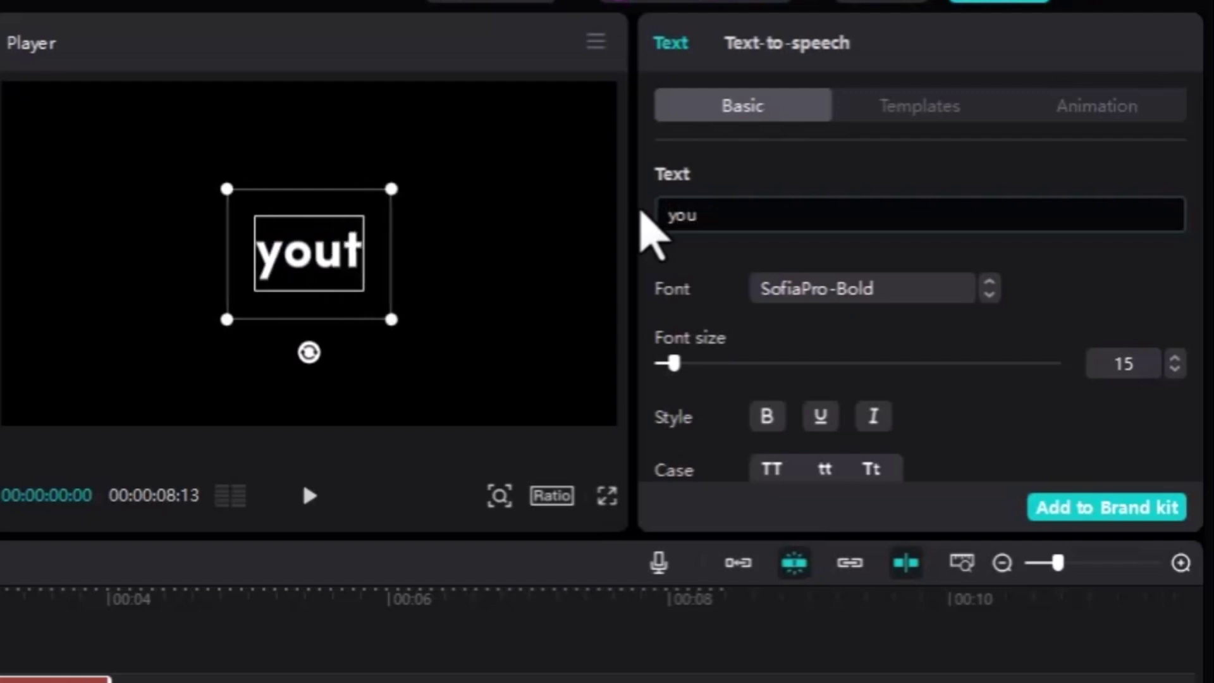
text(e)
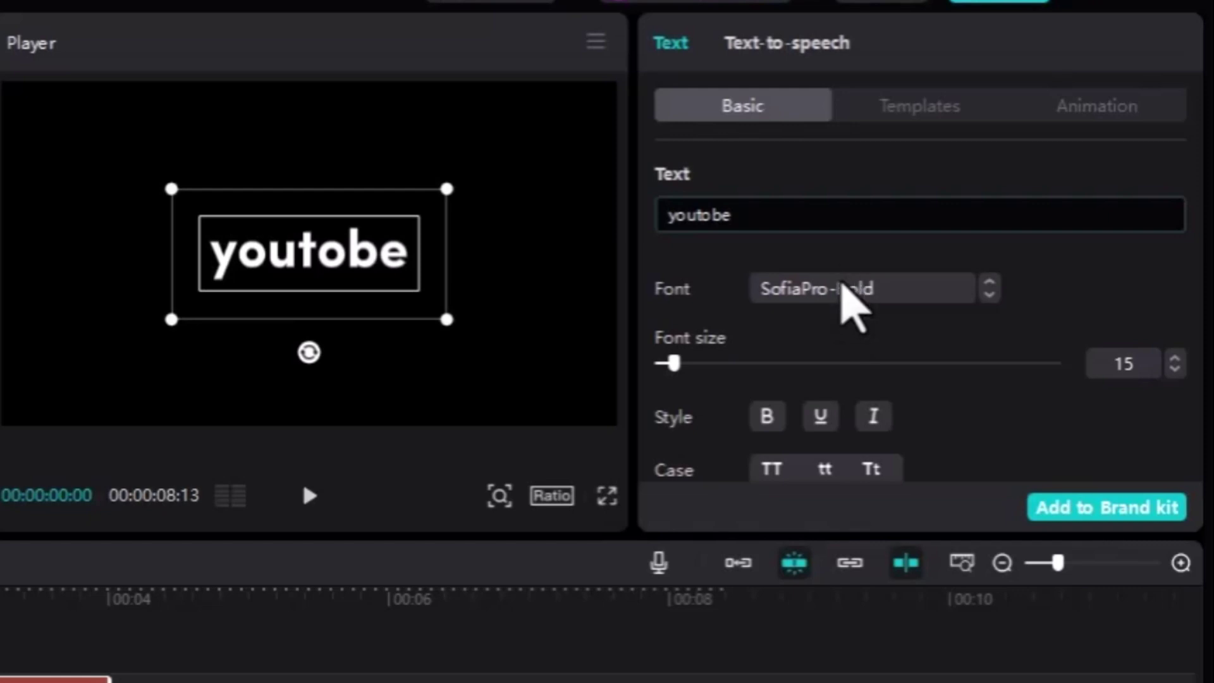
click(843, 281)
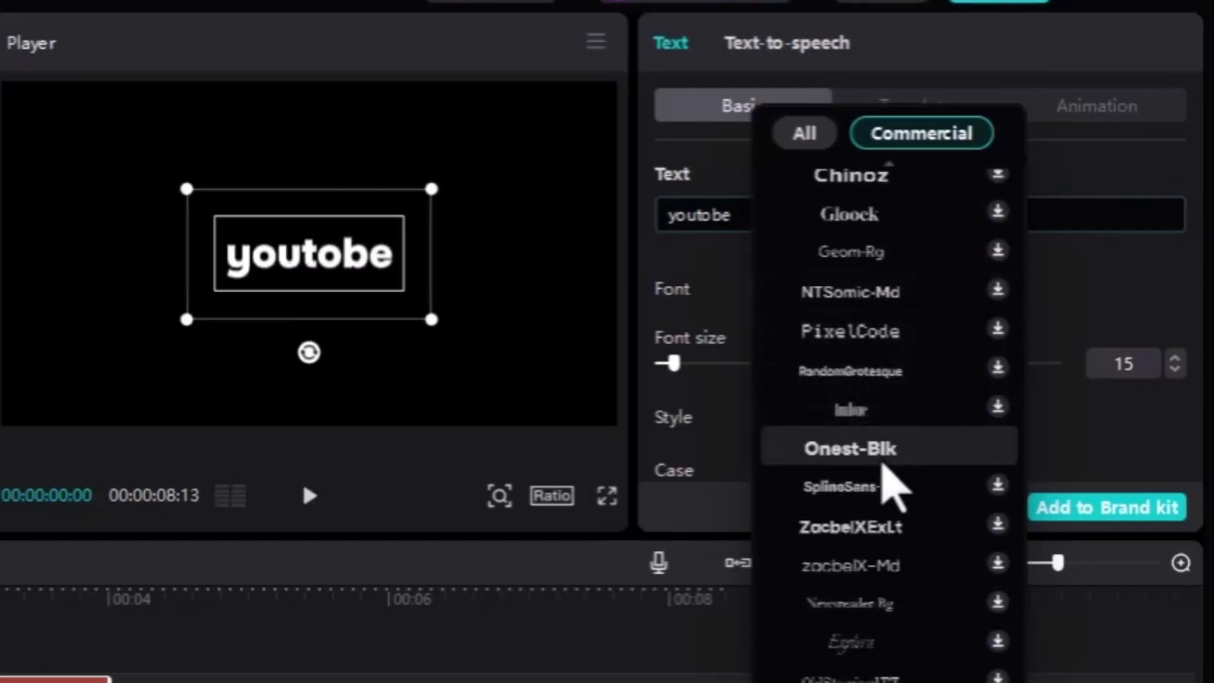
click(885, 450)
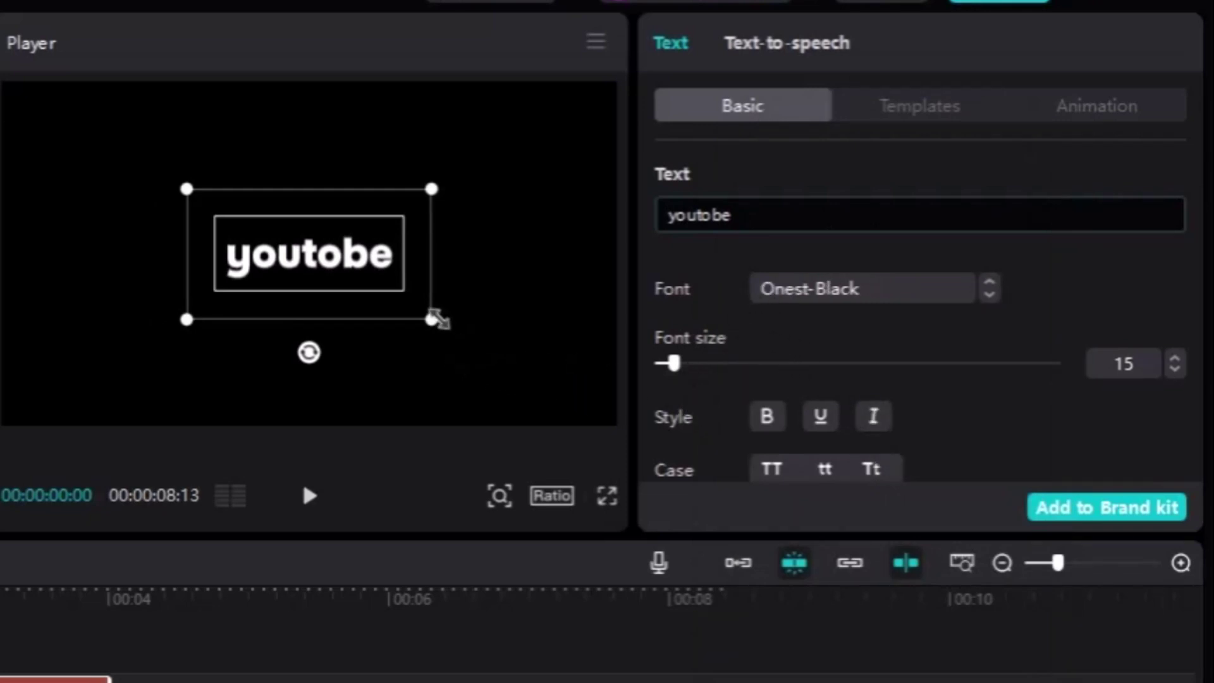
- Enlarge the "youtobe" text in the preview until it spans most of the frame's width
drag(433, 319, 721, 442)
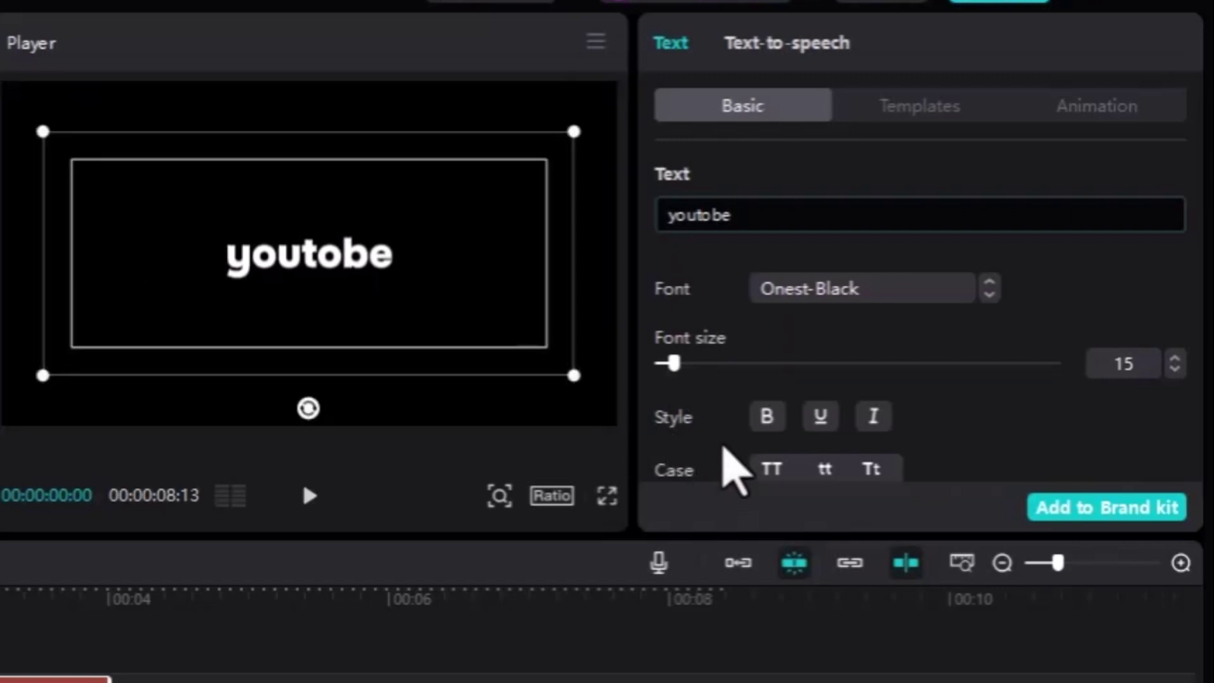
mouse_move(674, 363)
mouse_down()
mouse_move(786, 361)
mouse_move(675, 363)
mouse_up()
click(135, 632)
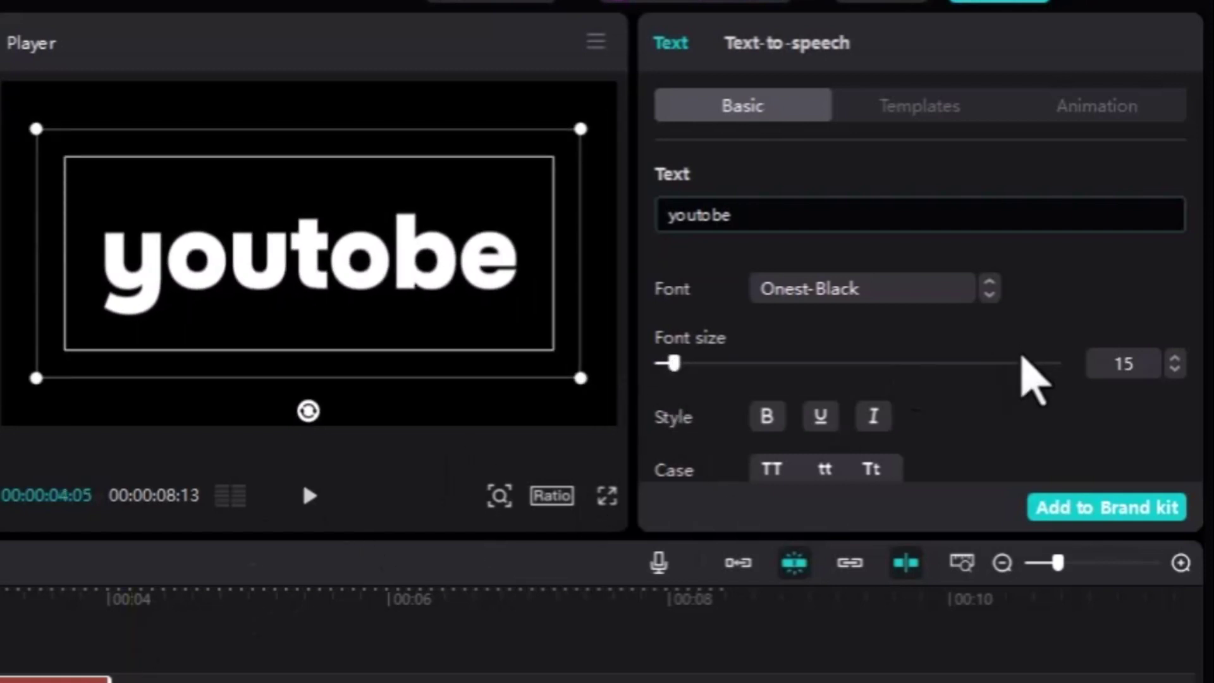
- Change the "youtobe" text colour to bright green 34EE4E
scroll(1021, 404, down, 2)
scroll(907, 379, down, 3)
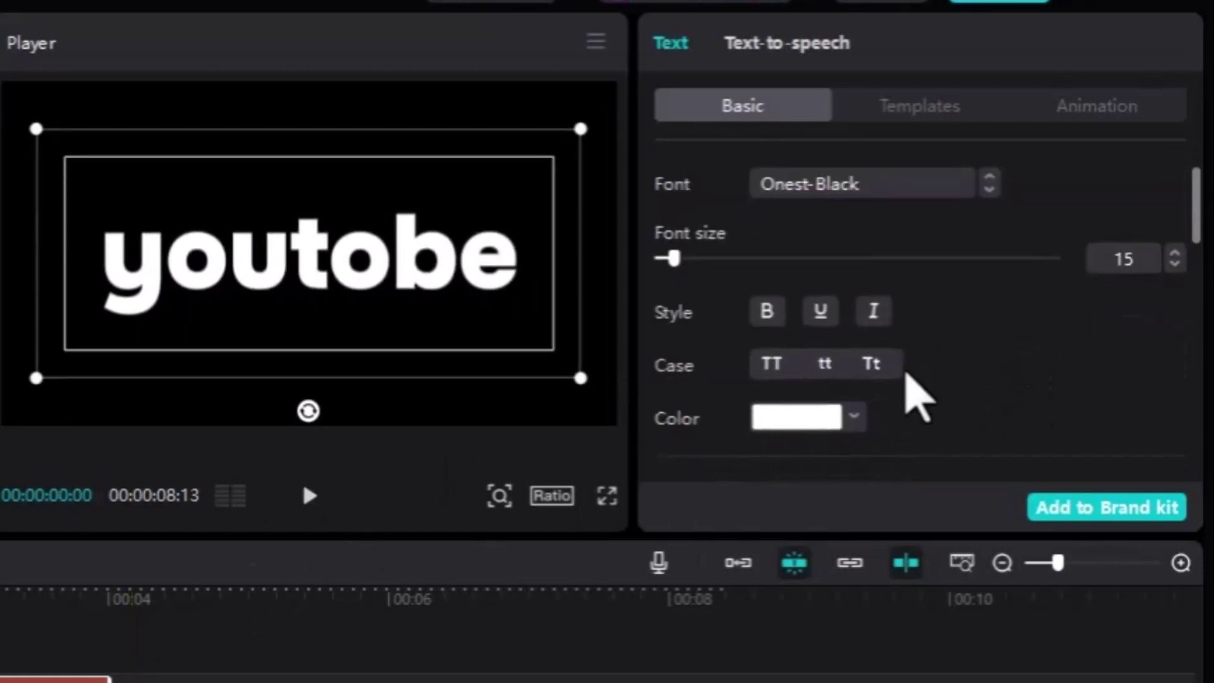
click(801, 269)
click(932, 311)
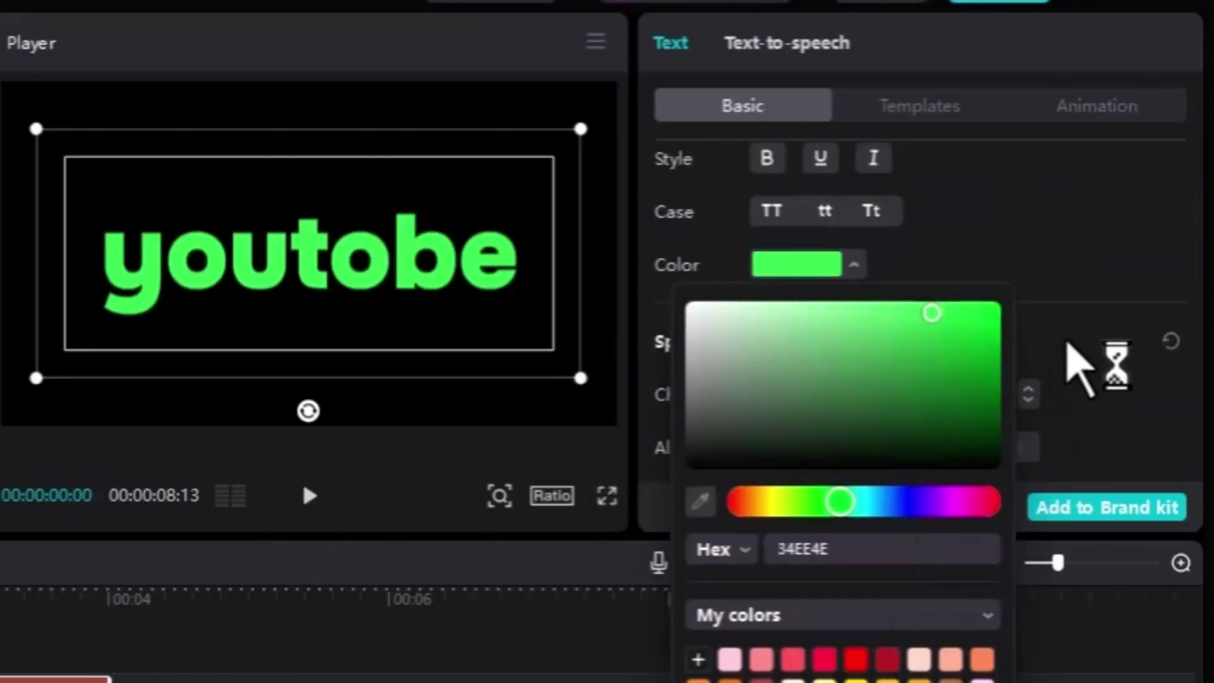
click(1092, 304)
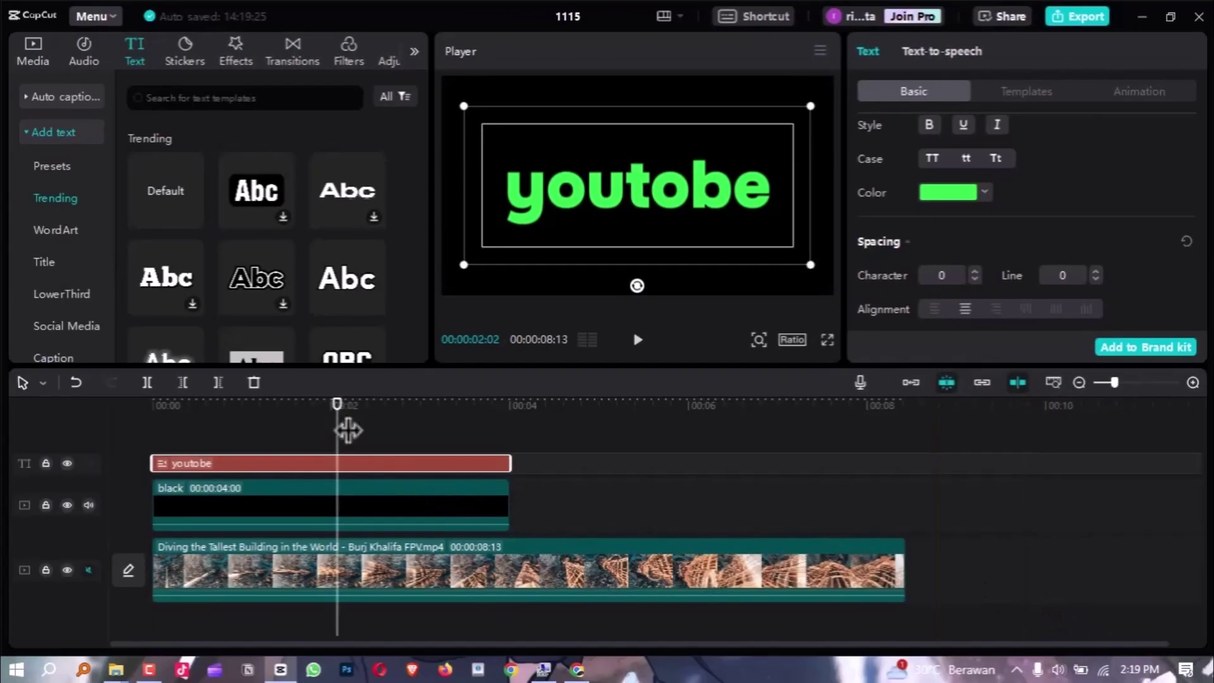
- Combine the text and black clips into a compound clip and add a Position & Size keyframe to it at 00:00:02:02
drag(550, 447, 457, 502)
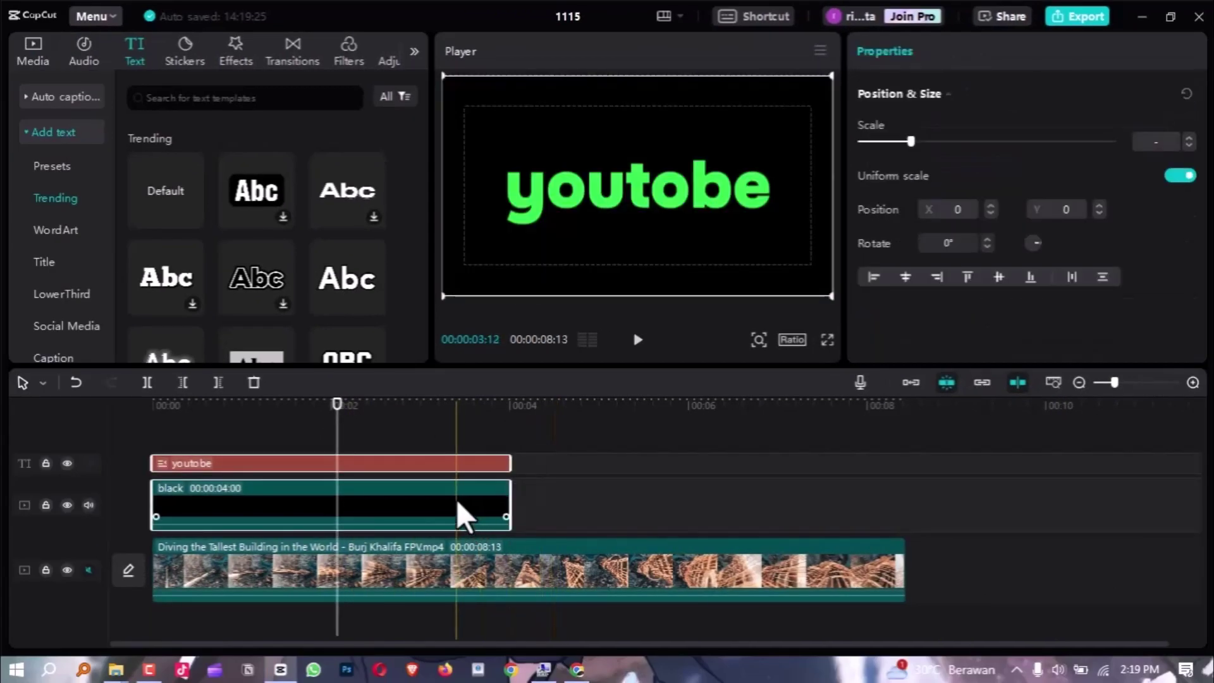
right_click(458, 499)
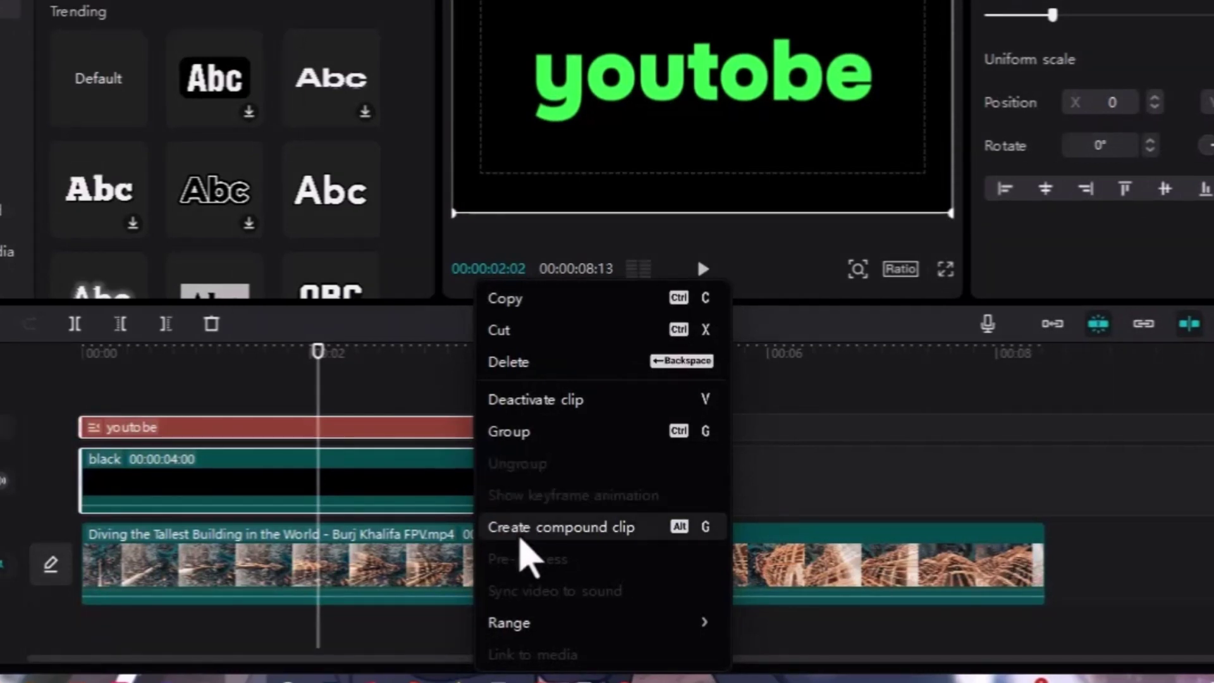
click(521, 536)
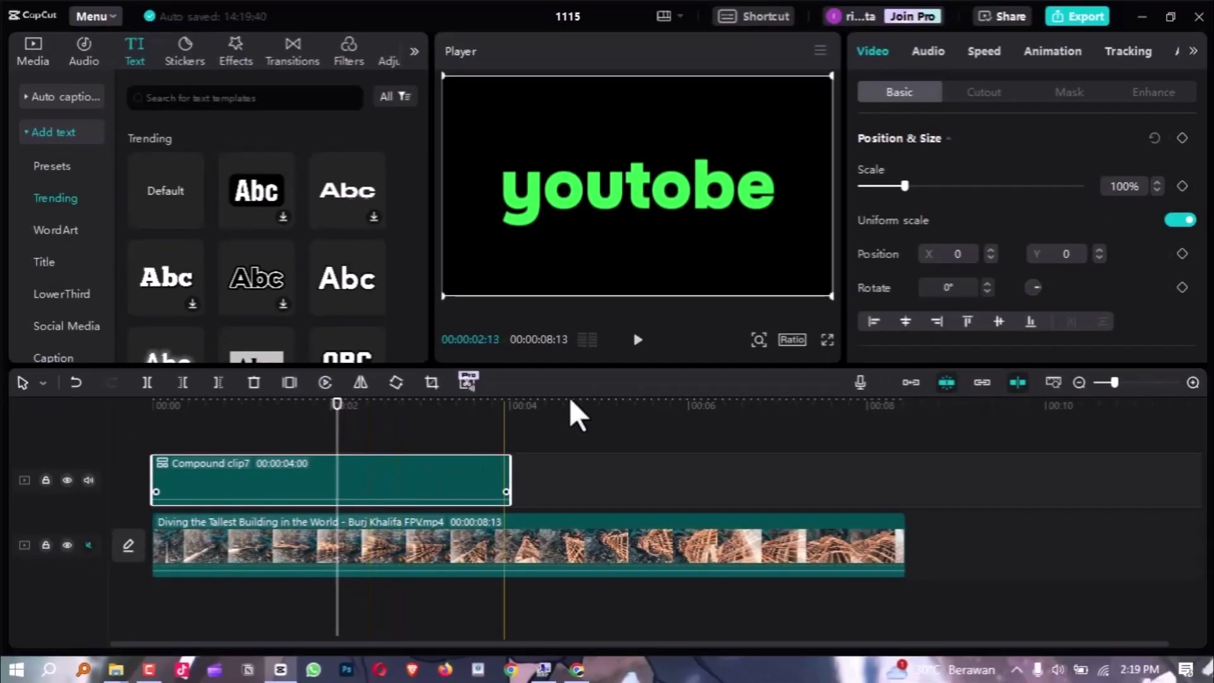
click(1181, 137)
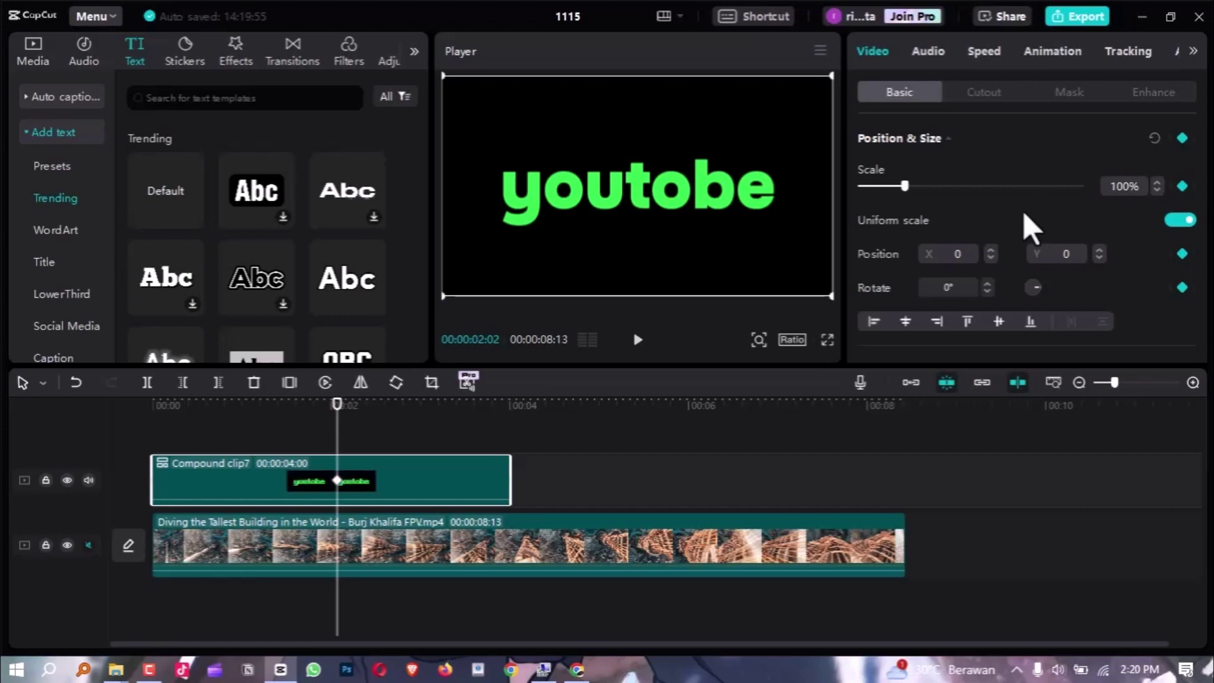
- Chroma-key the green lettering out of the compound clip with strength 53 and shadow 30, and preview it full screen
scroll(1024, 213, down, 3)
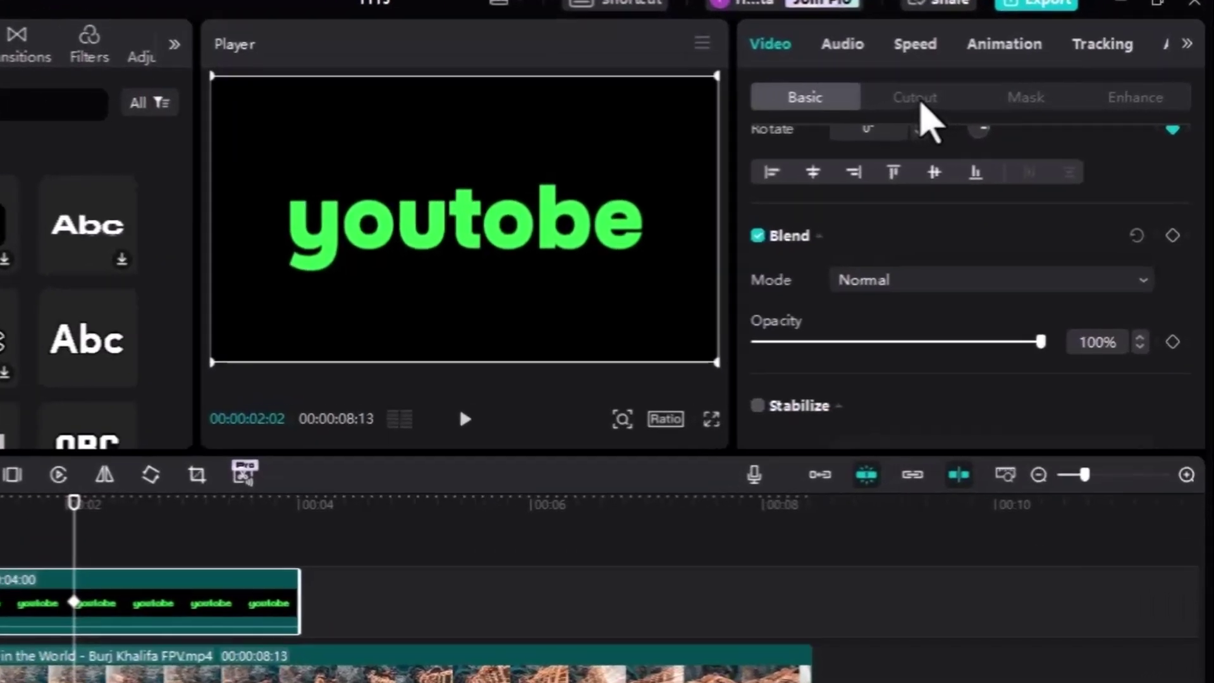
click(920, 101)
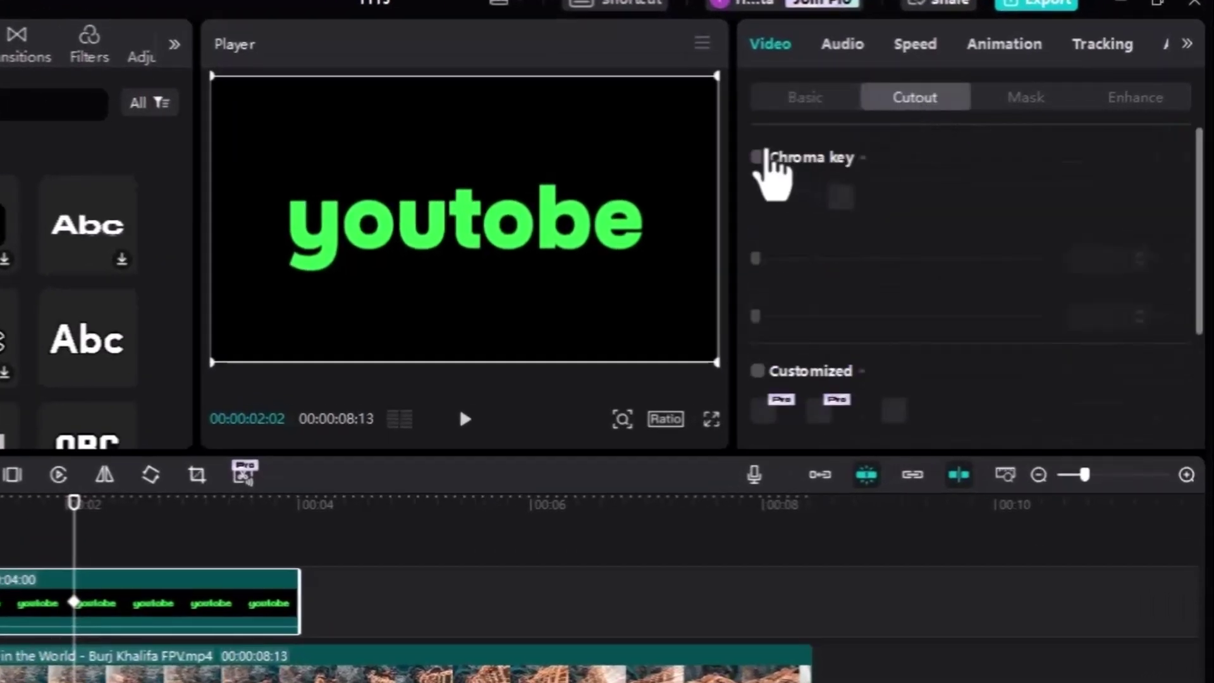
click(757, 158)
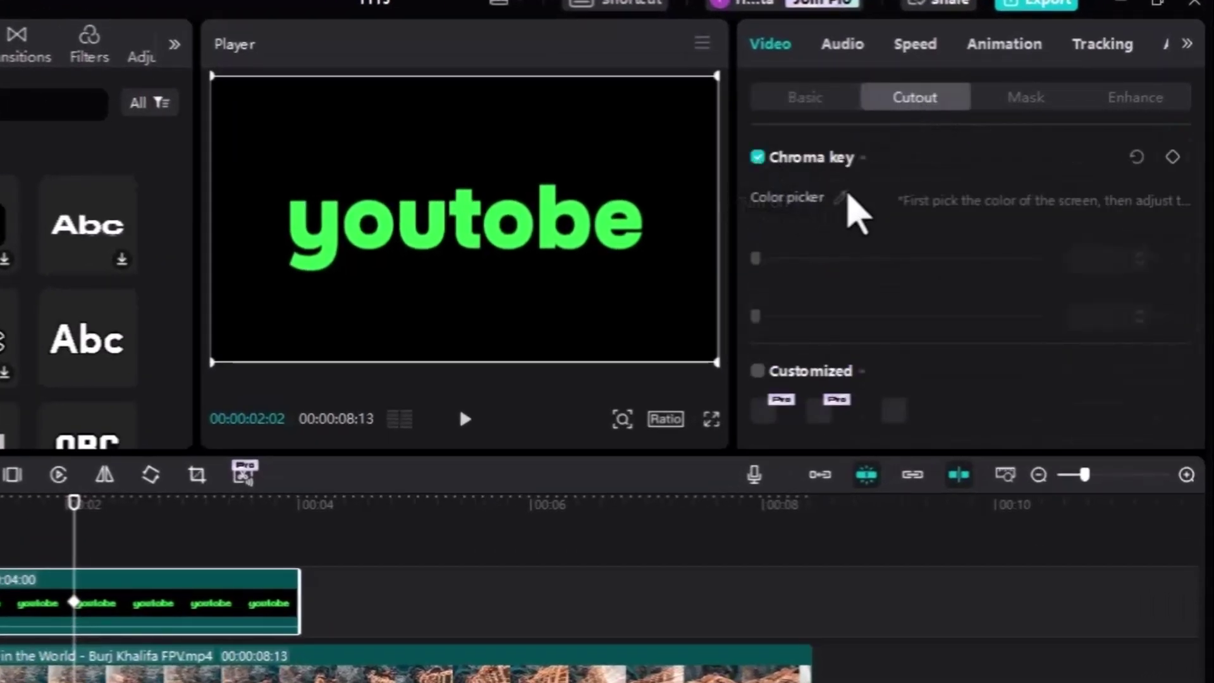
click(841, 197)
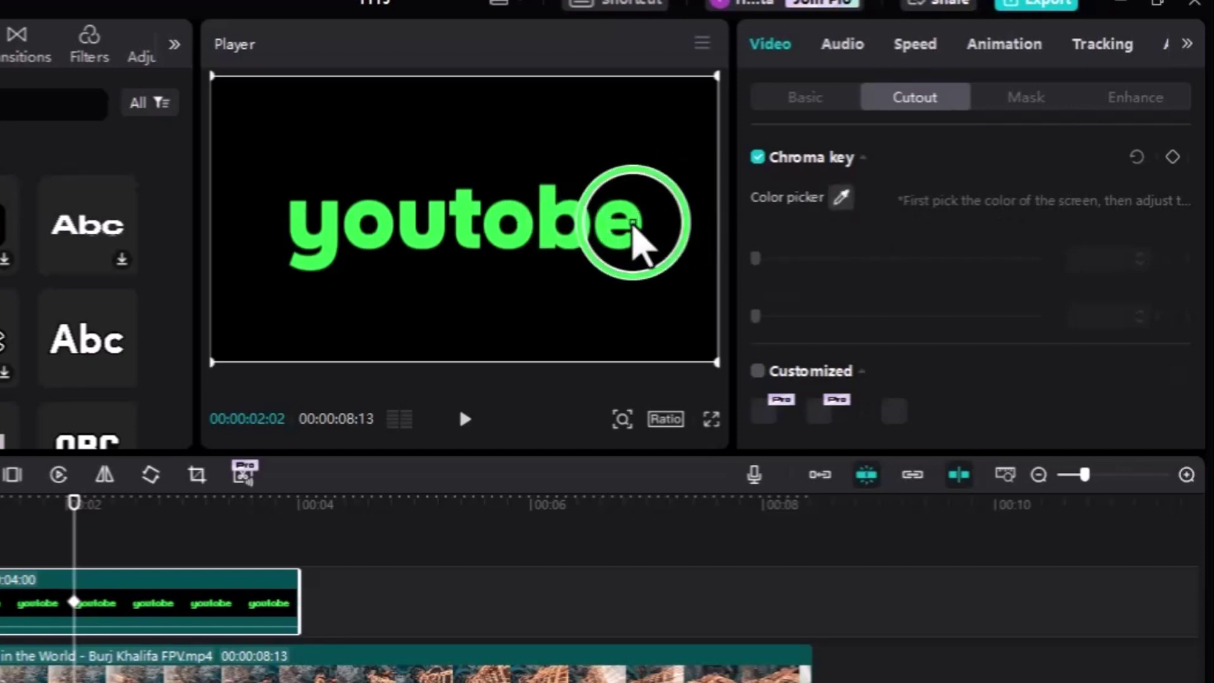
click(633, 227)
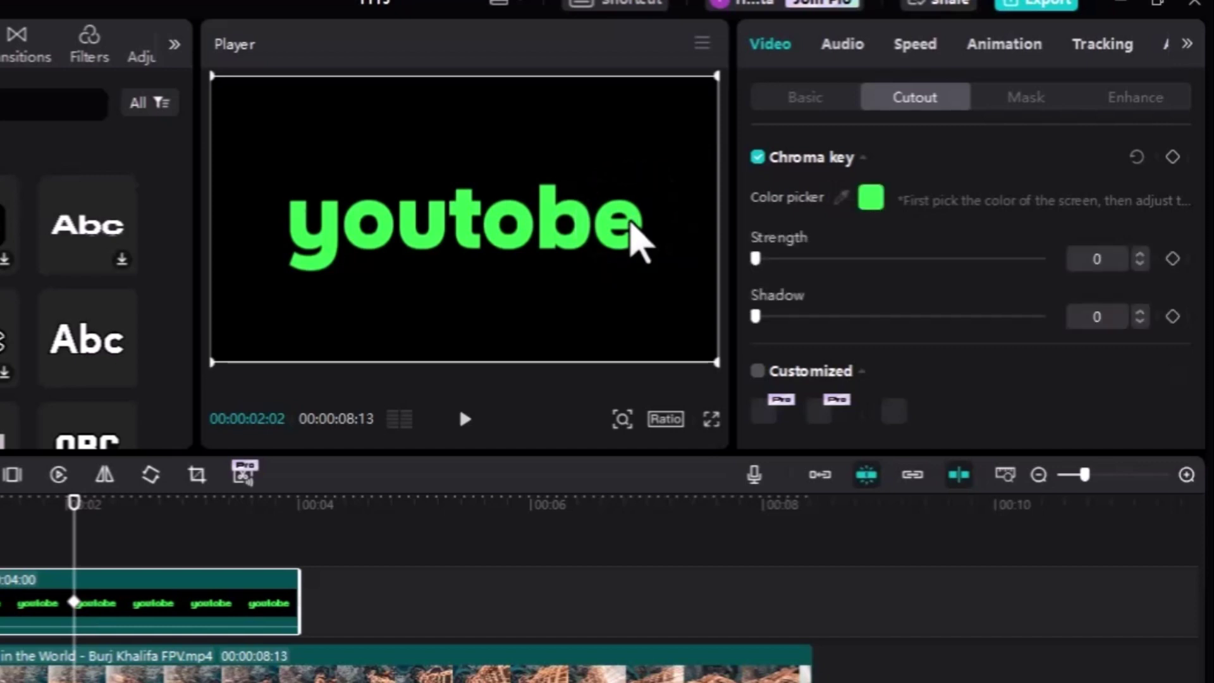
drag(810, 258, 906, 258)
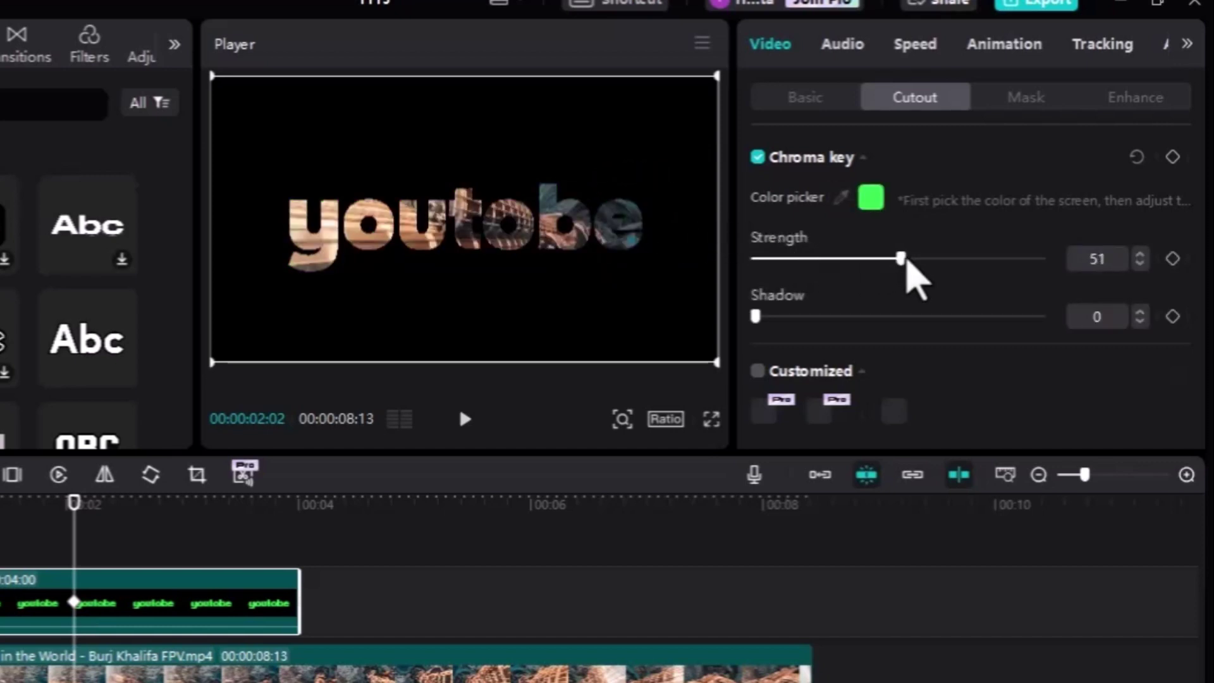
drag(825, 316, 840, 316)
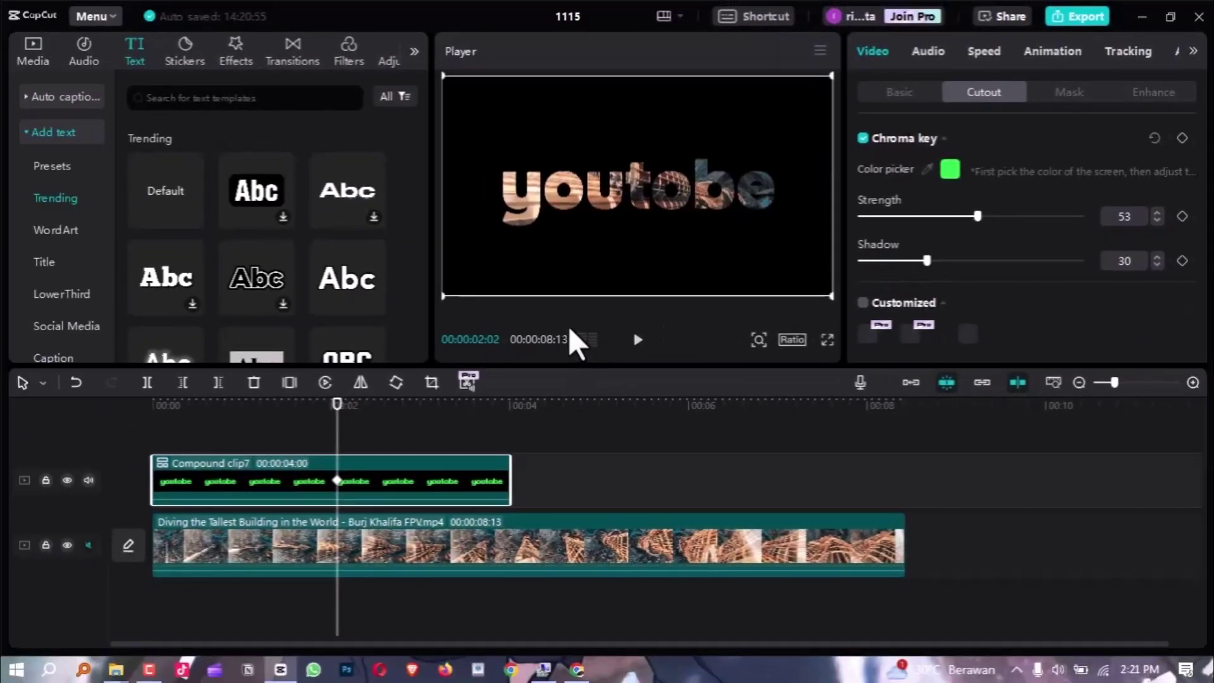
key(ctrl+shift+f)
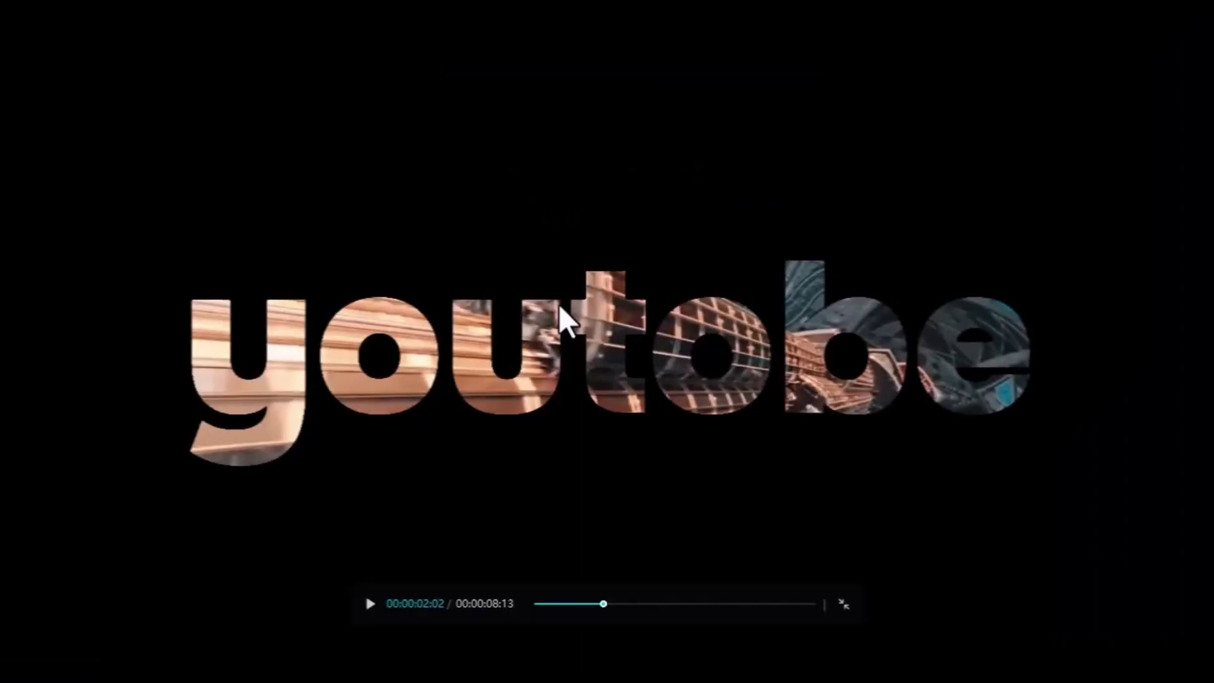
key(Escape)
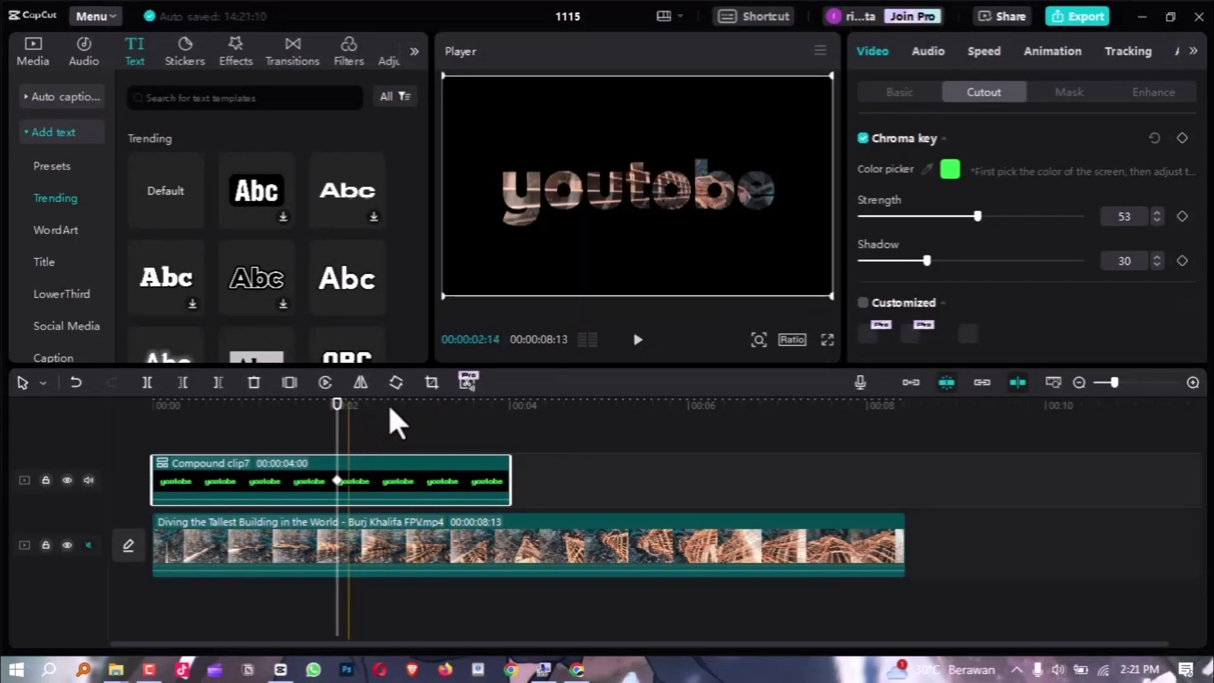
- Scale the compound clip to 5500% at 00:00:03:07, adding a second Scale keyframe
click(442, 407)
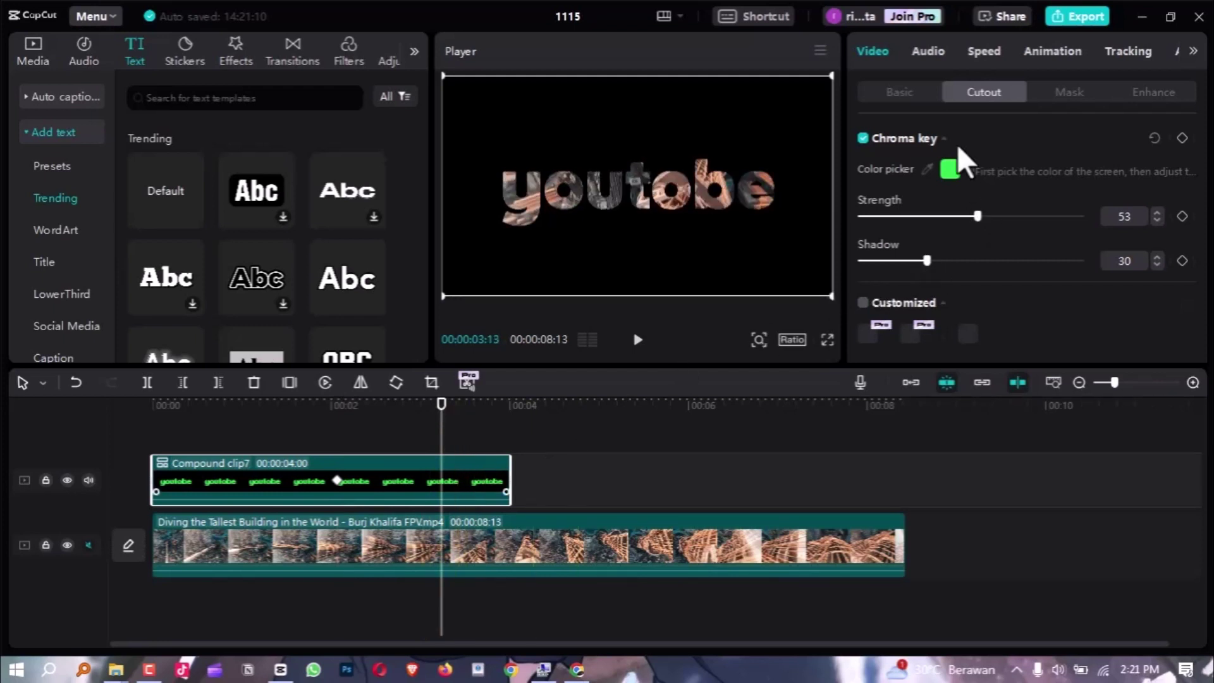
click(898, 90)
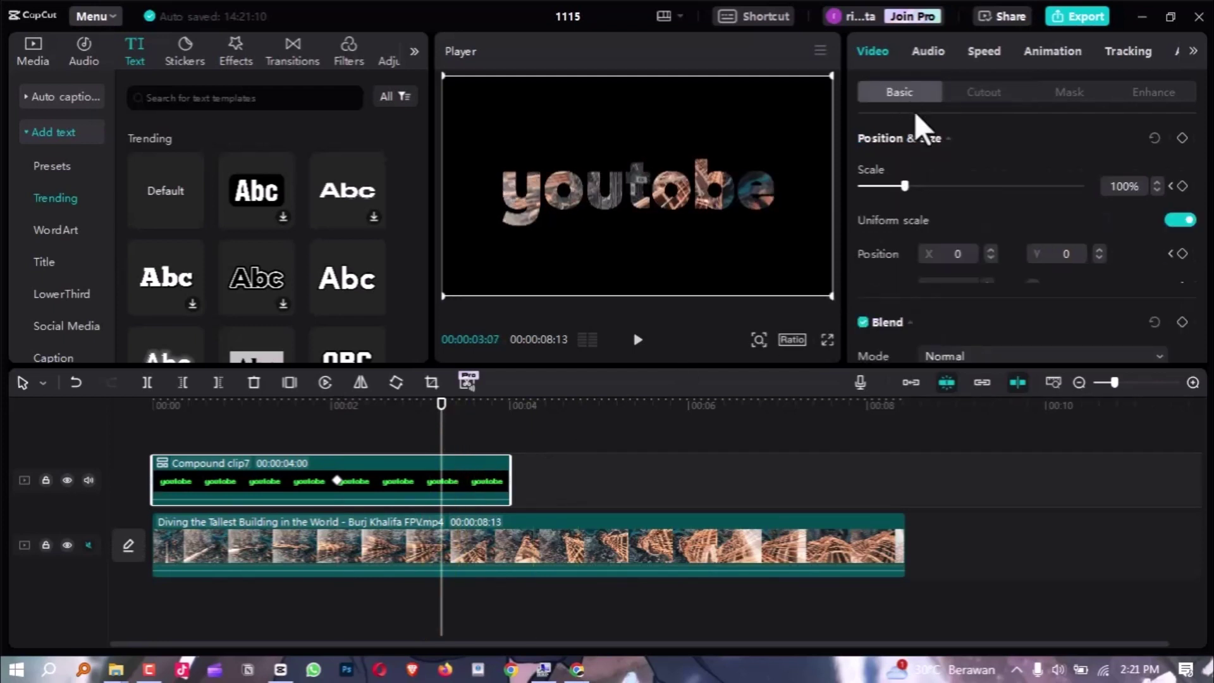
click(996, 185)
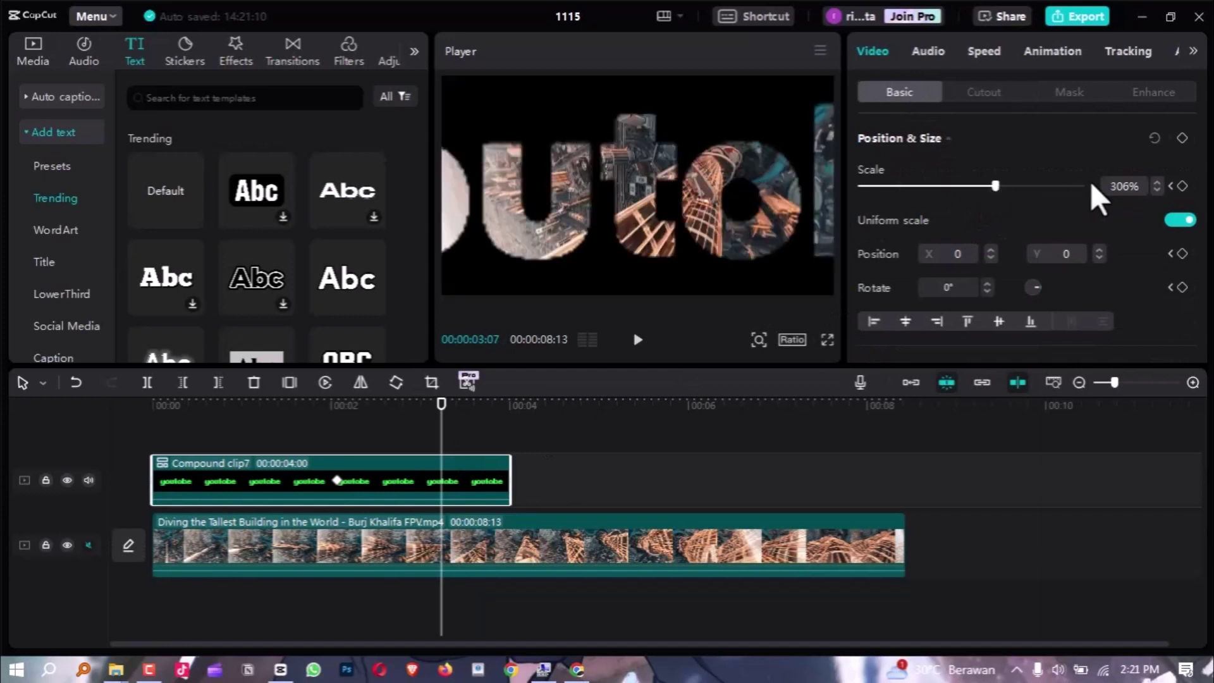
key(Return)
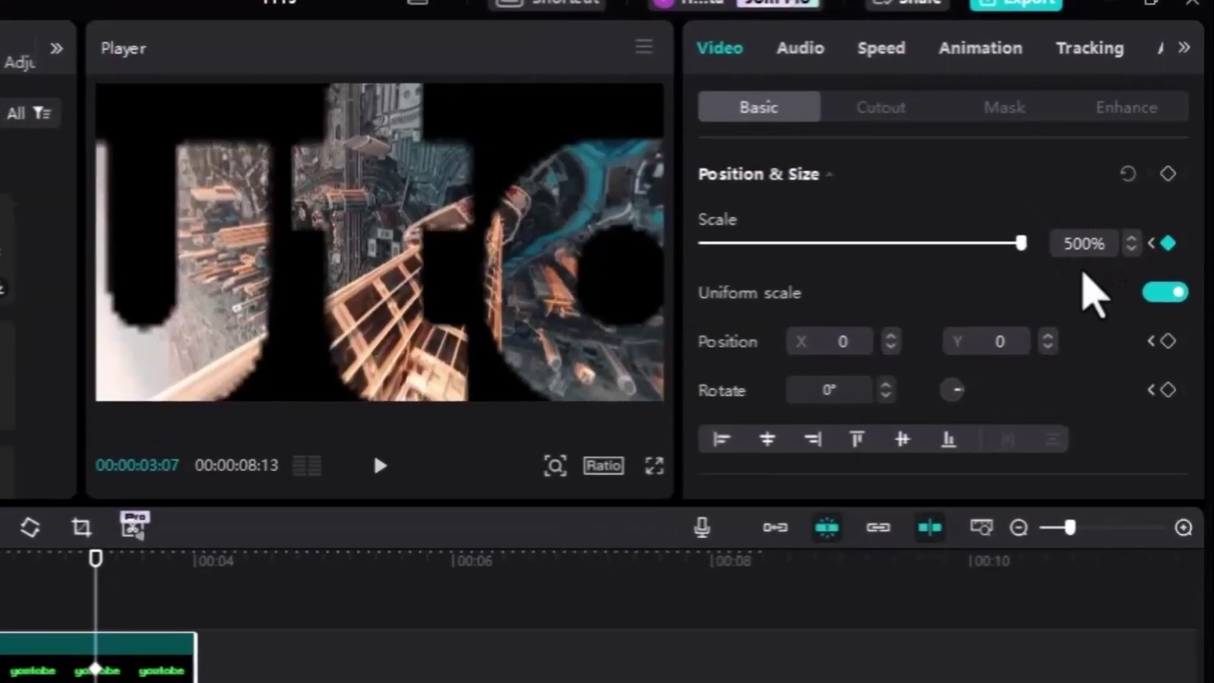
text(5)
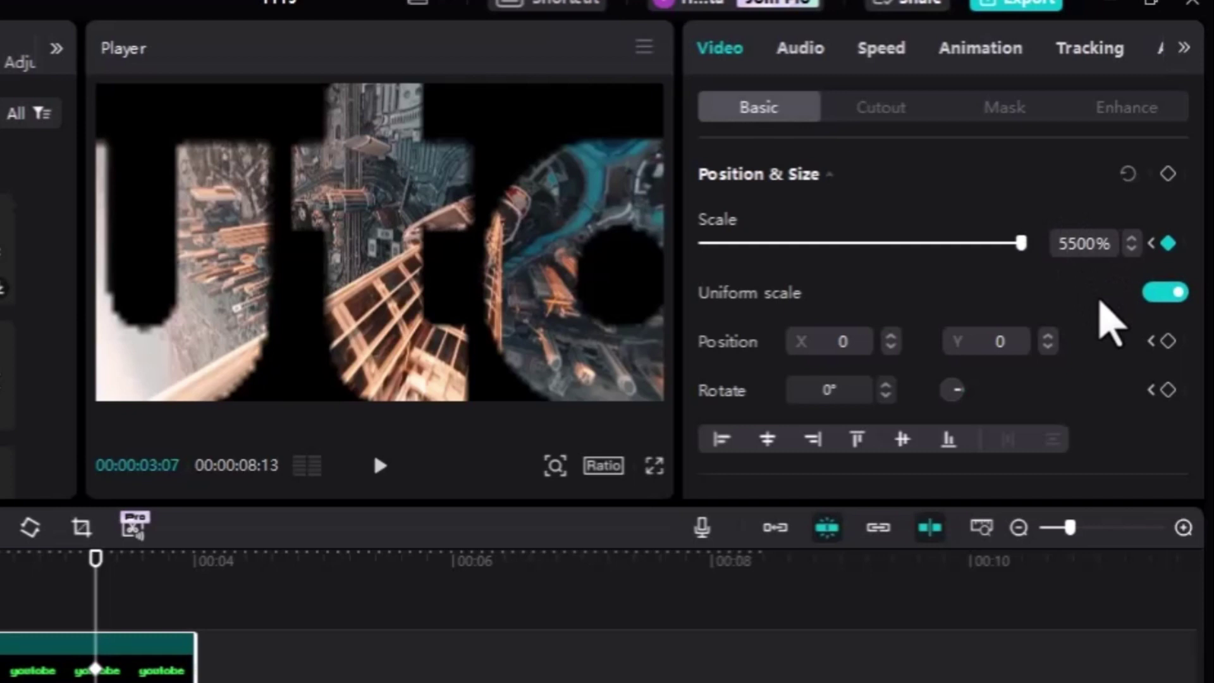
key(Return)
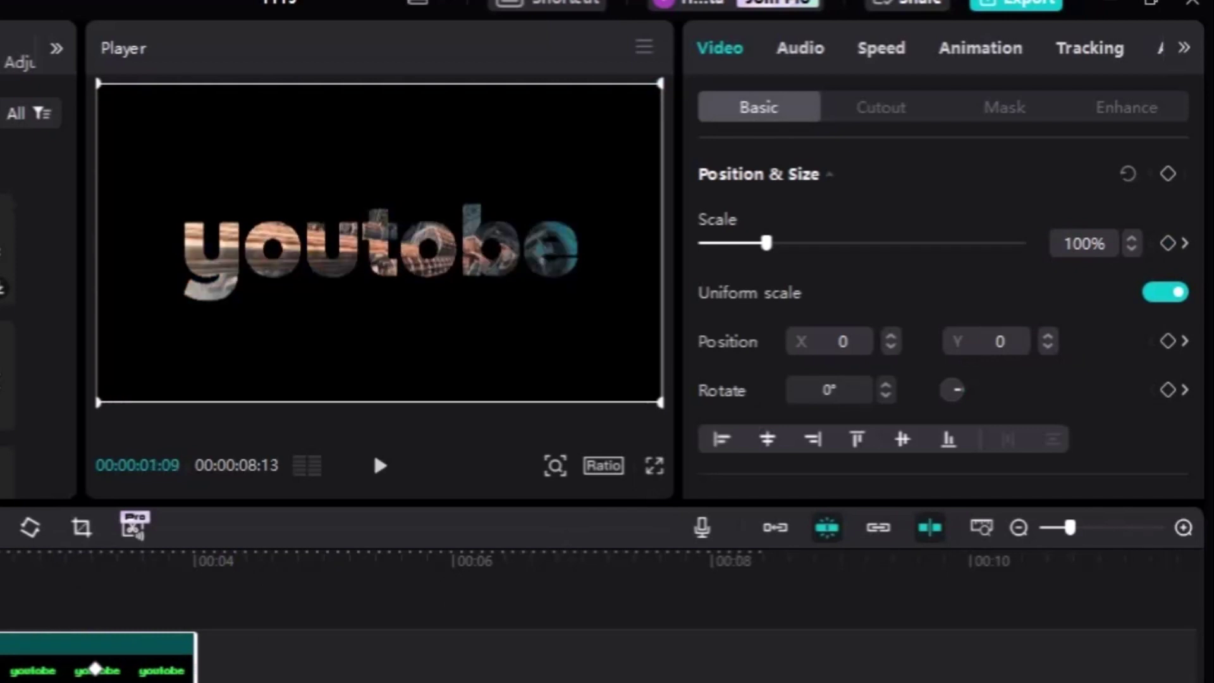
- Preview the lettering's zoom animation full screen, and stop playback near the first keyframe
key(ctrl+shift+f)
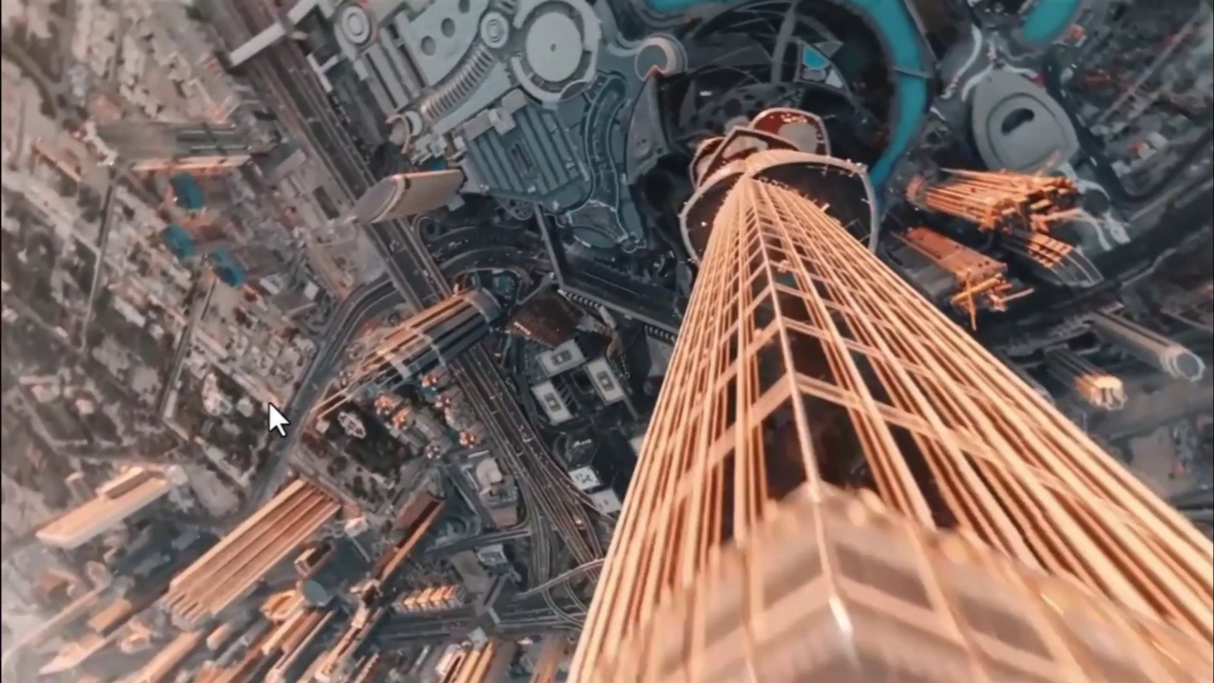
key(Escape)
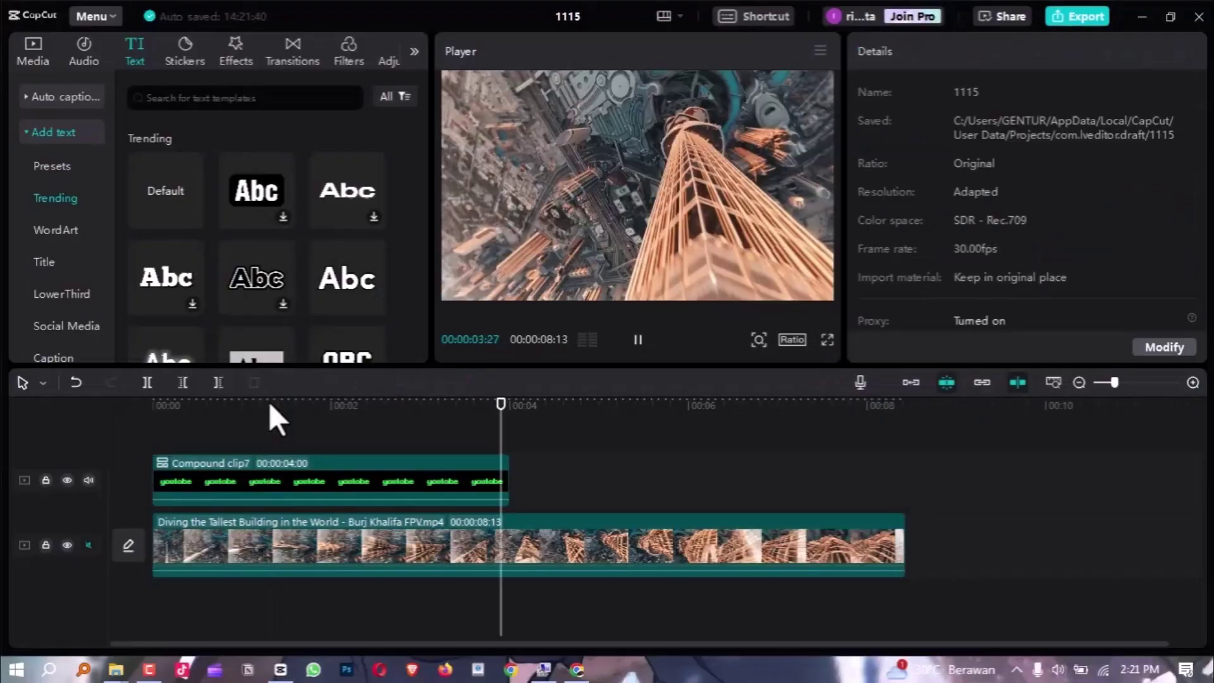
click(342, 404)
key(space)
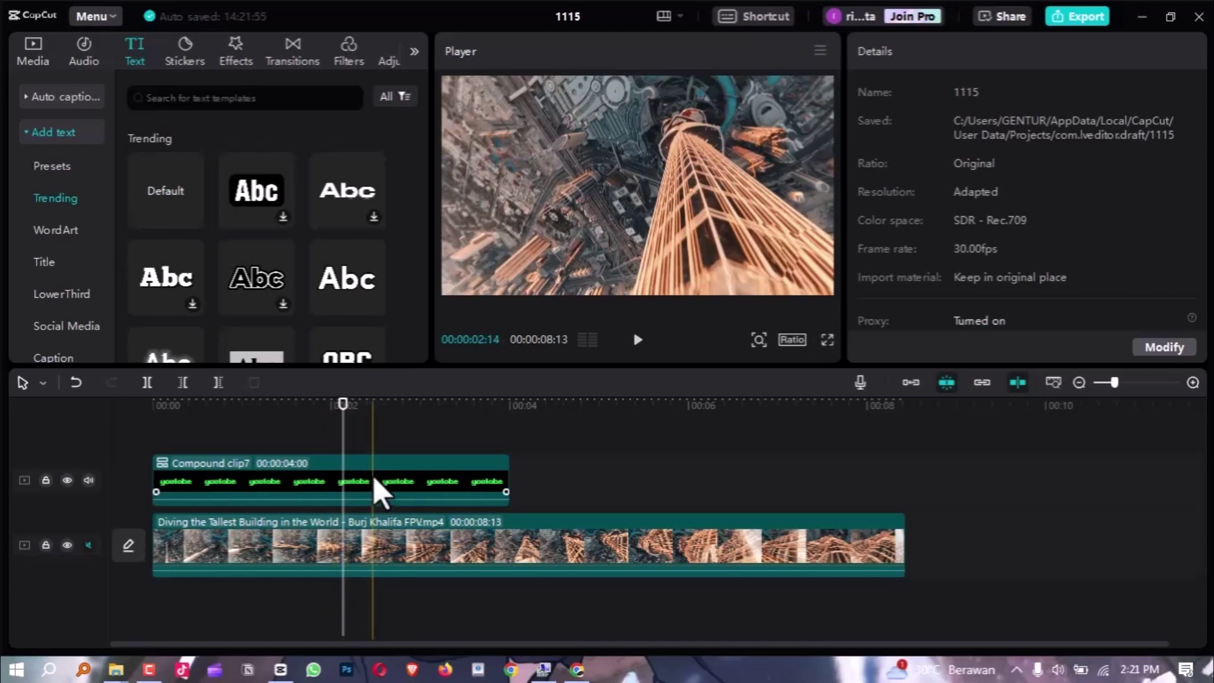
- Show the compound clip's keyframe animation, move the playhead to its first keyframe, and open the Scale keyframe graph
click(372, 476)
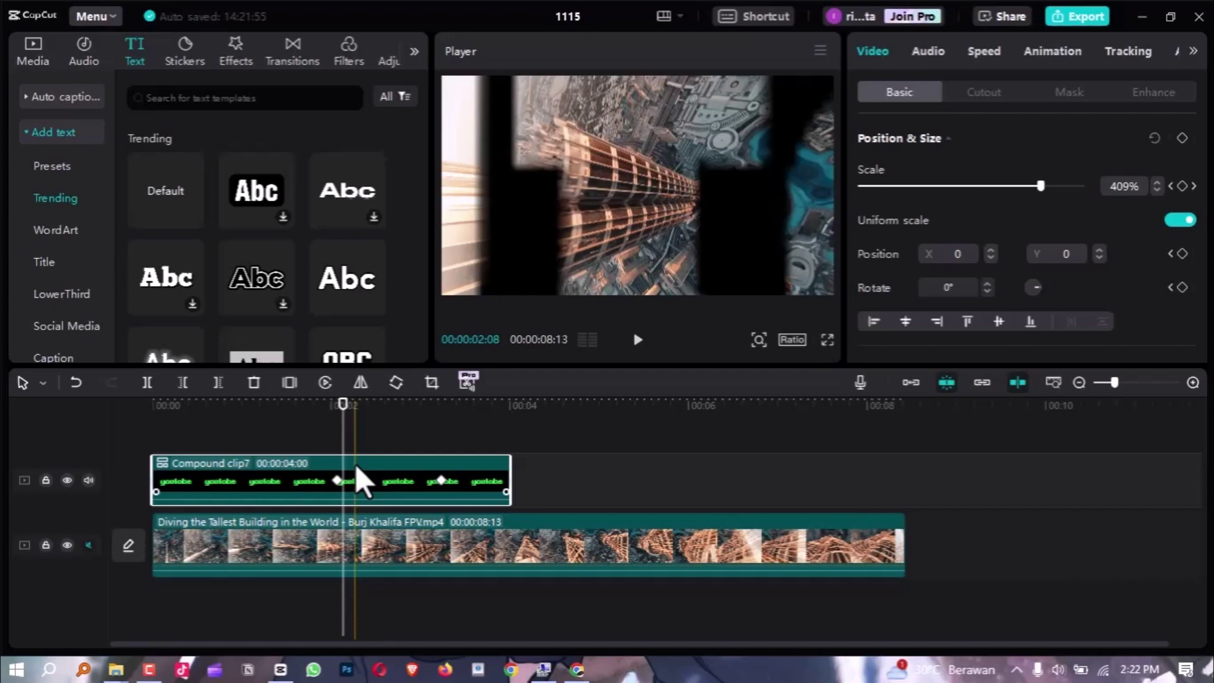
click(355, 466)
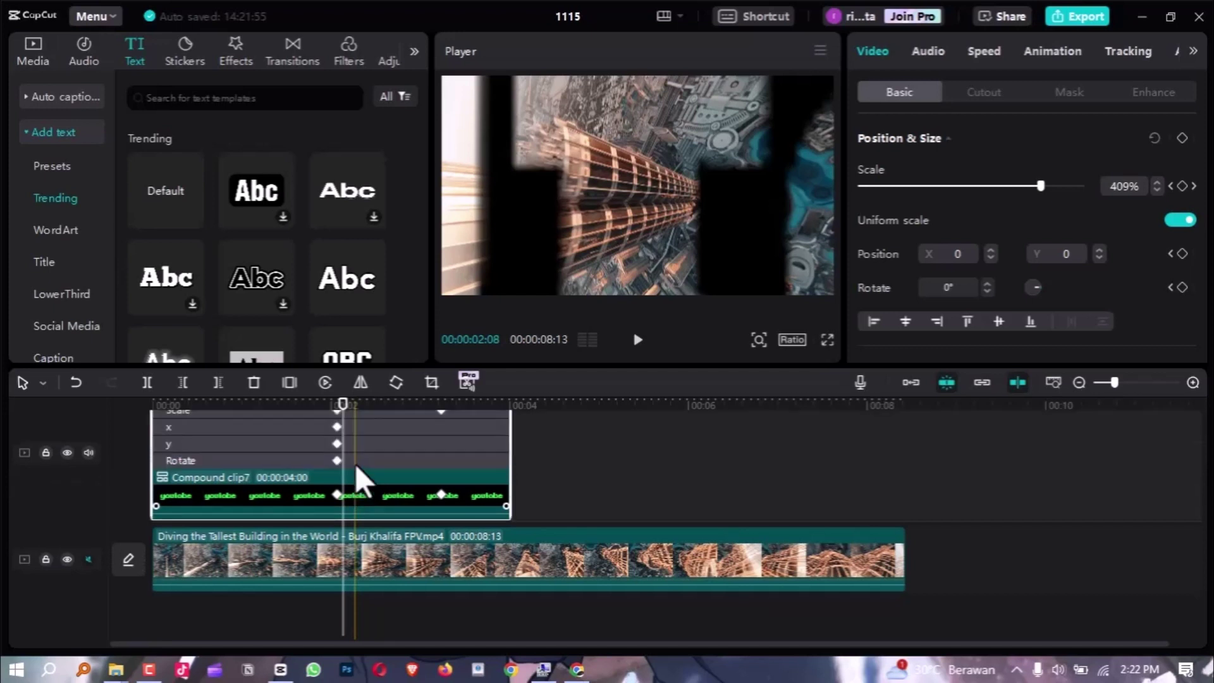
click(356, 465)
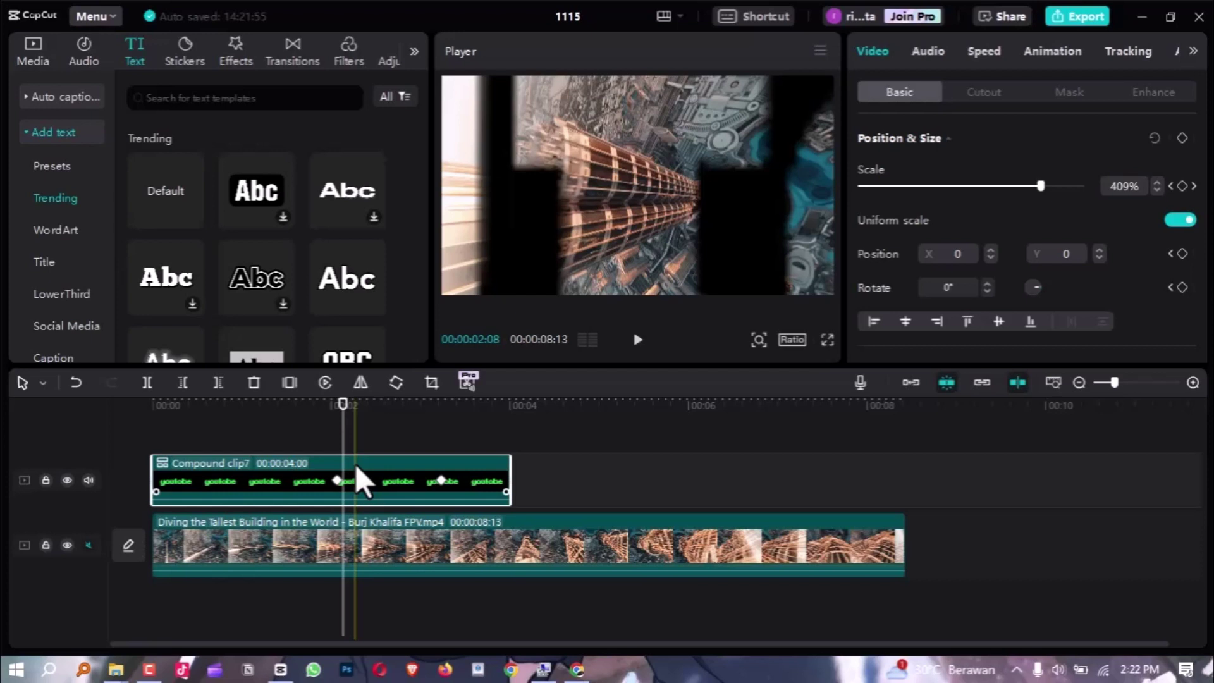
right_click(356, 463)
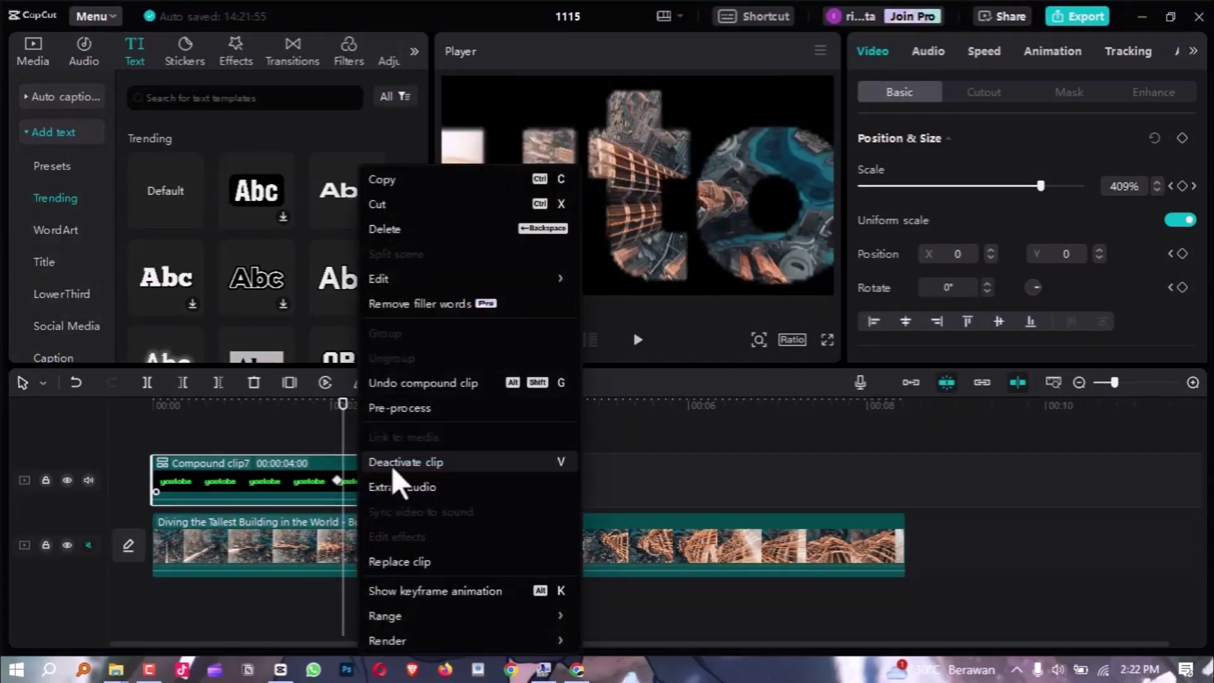
click(432, 592)
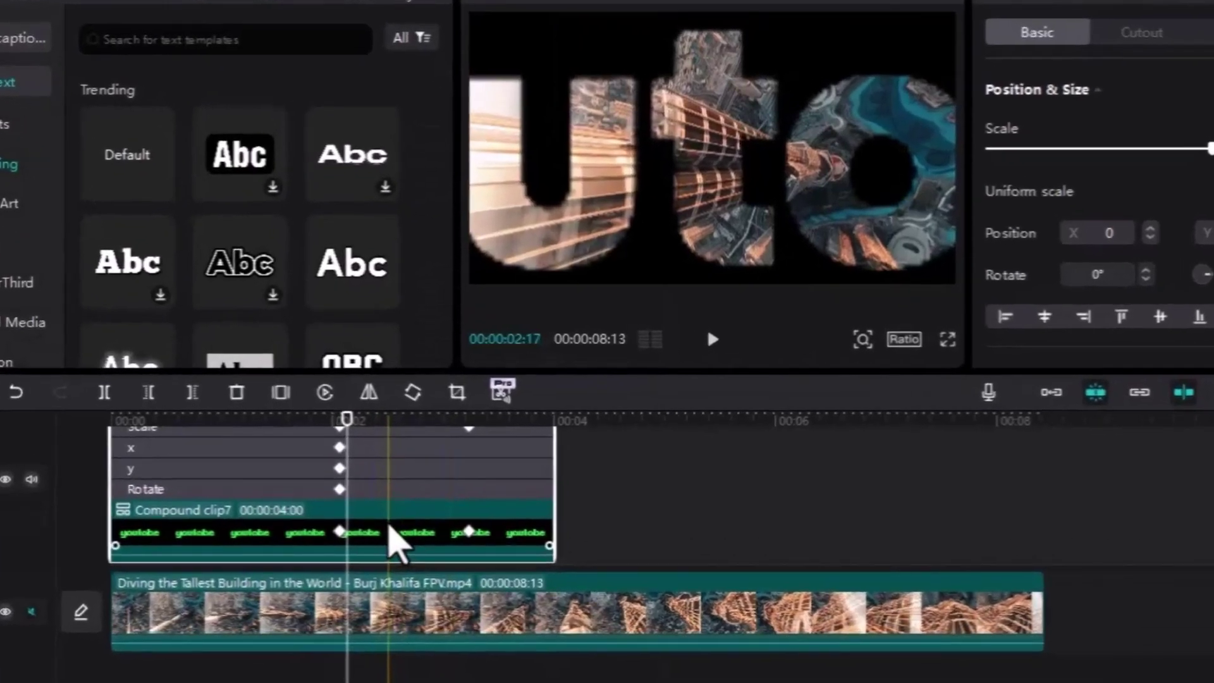
scroll(383, 490, up, 2)
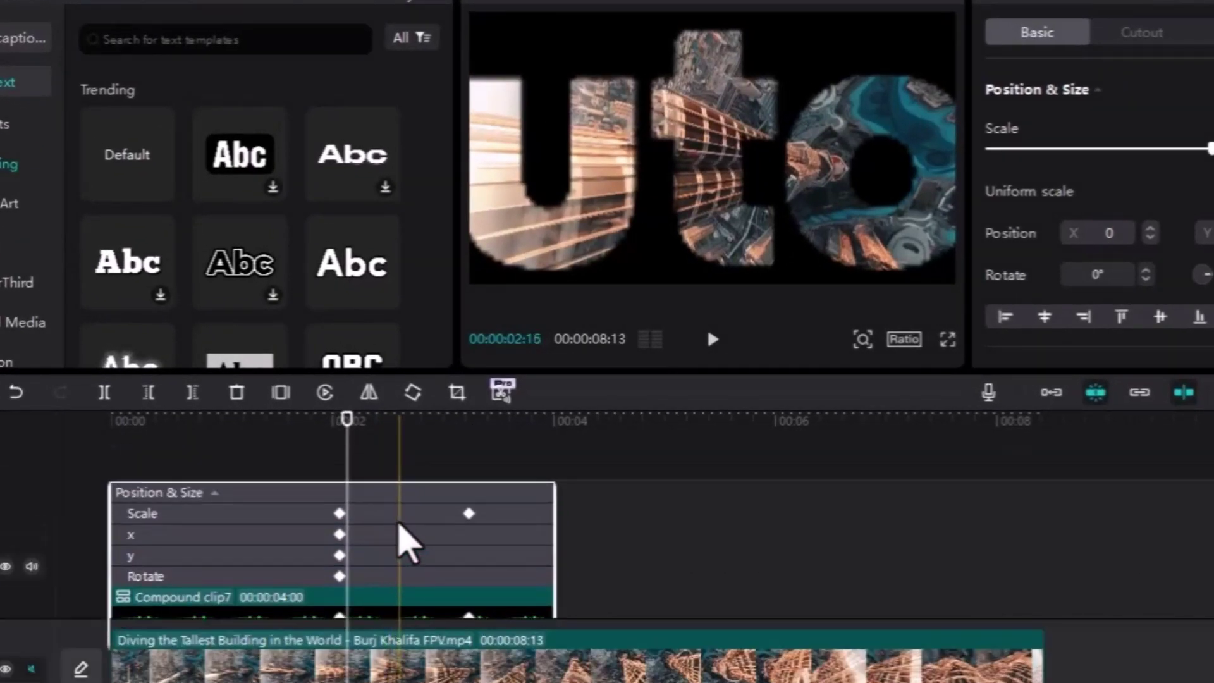
drag(350, 420, 340, 420)
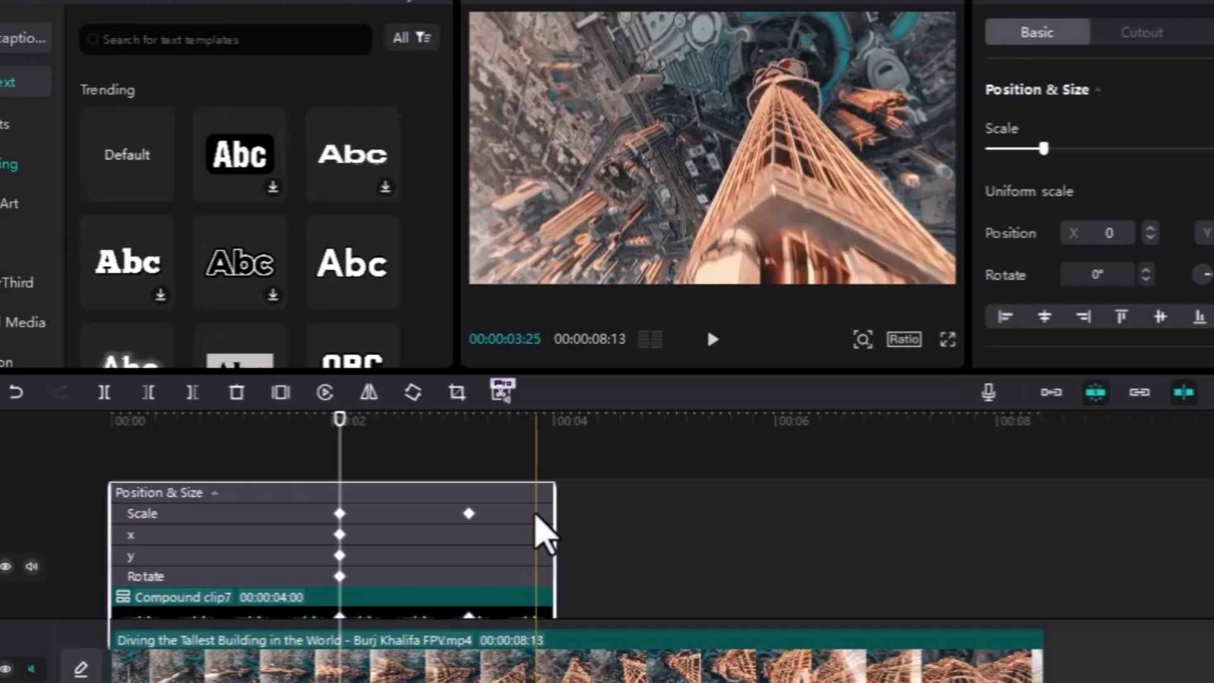
mouse_move(537, 516)
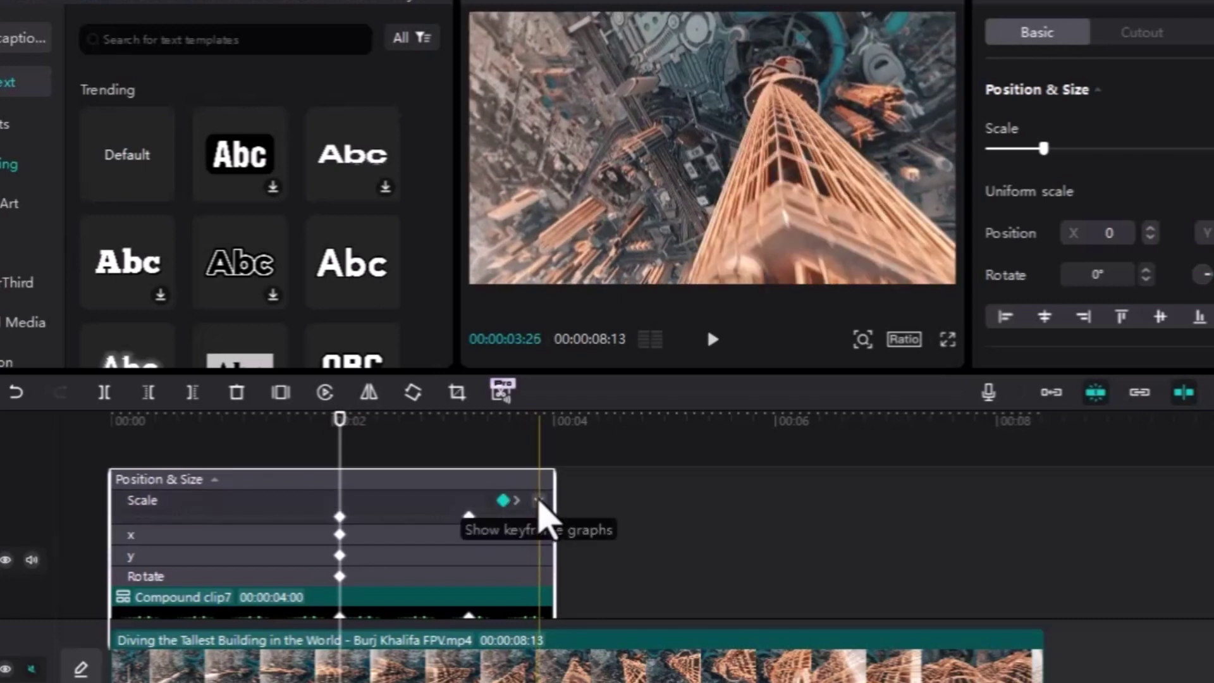
click(538, 500)
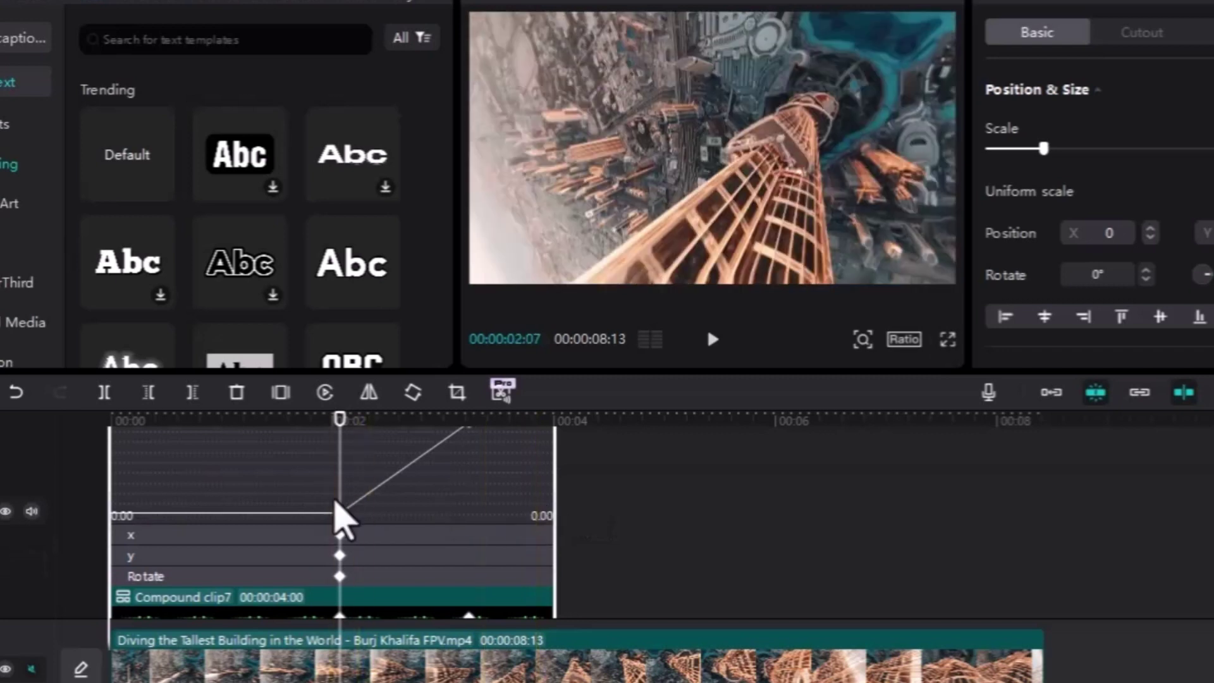
- Apply Auto curve to the first Scale keyframe and extend its curve handle toward the second keyframe, slightly upward
scroll(348, 519, up, 1)
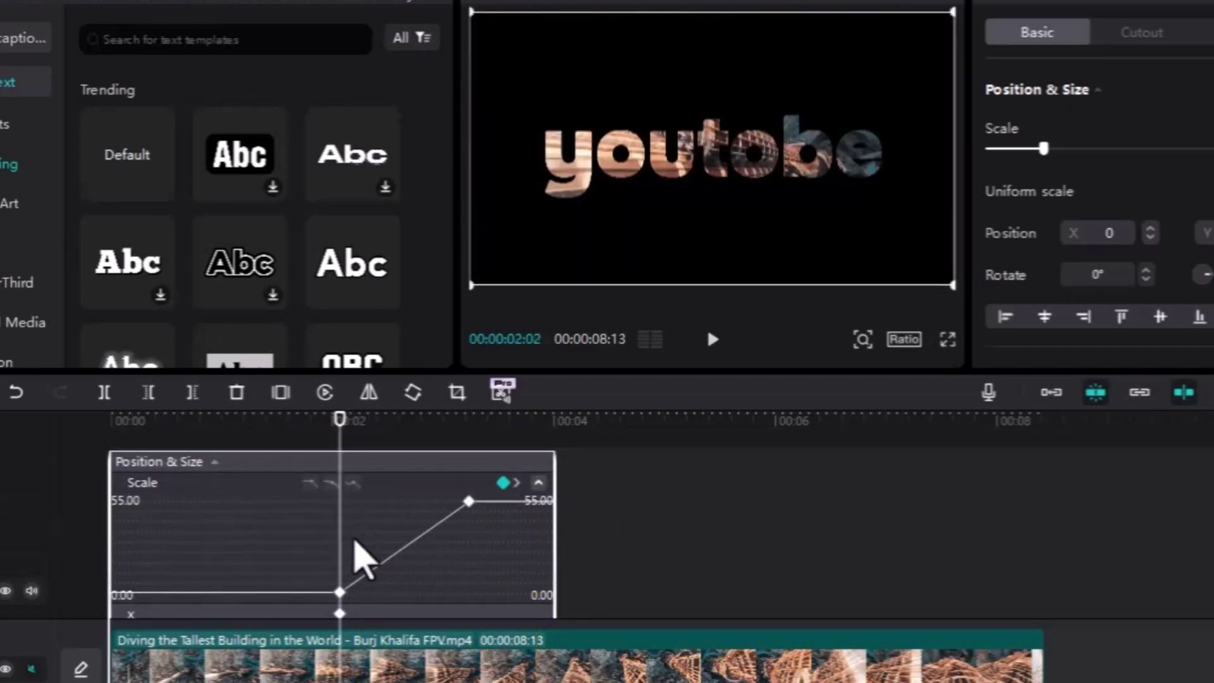
scroll(364, 556, up, 3)
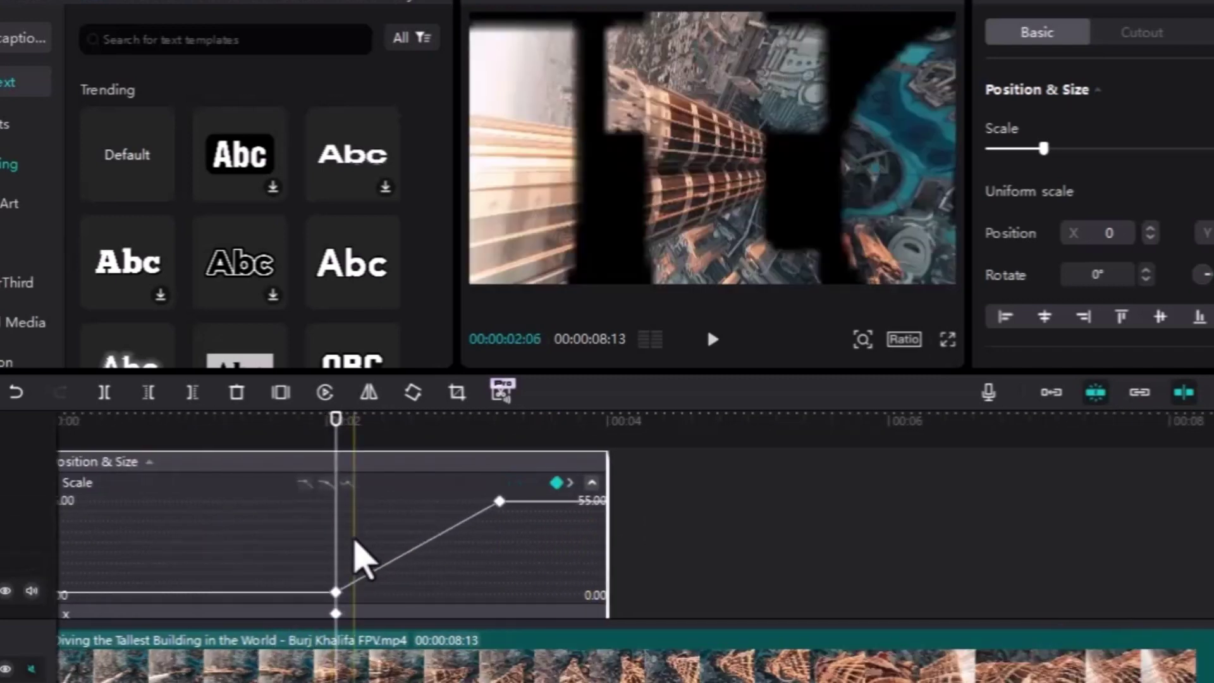
scroll(355, 536, up, 2)
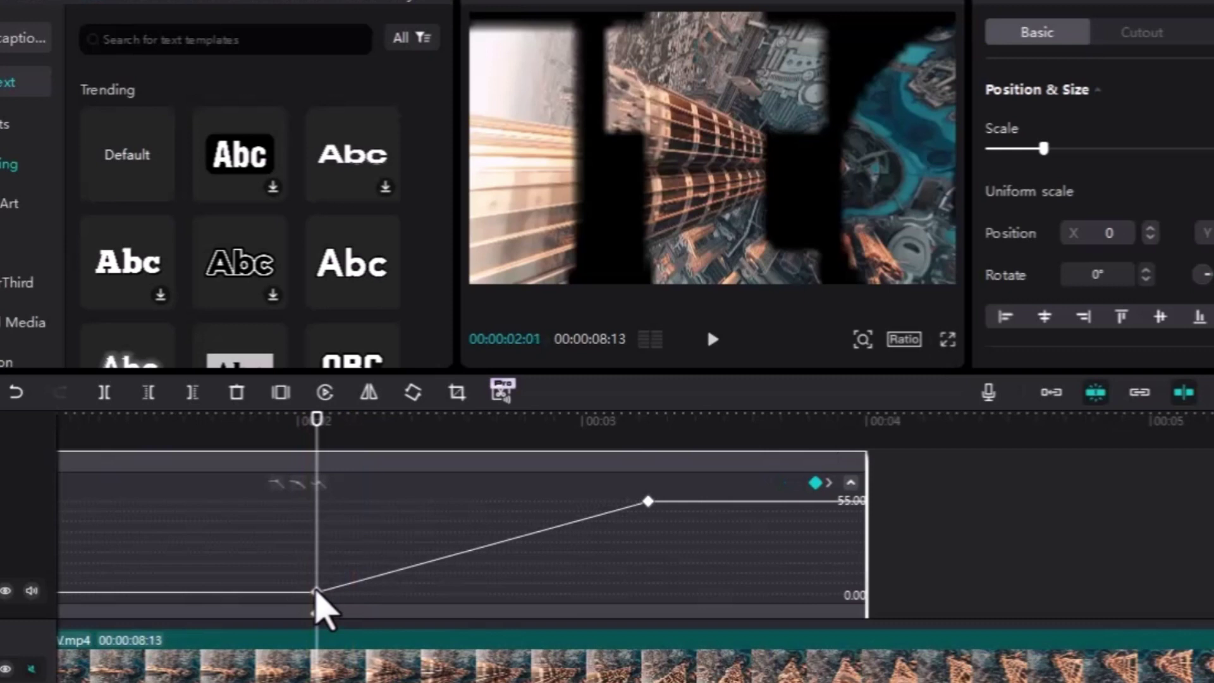
click(323, 592)
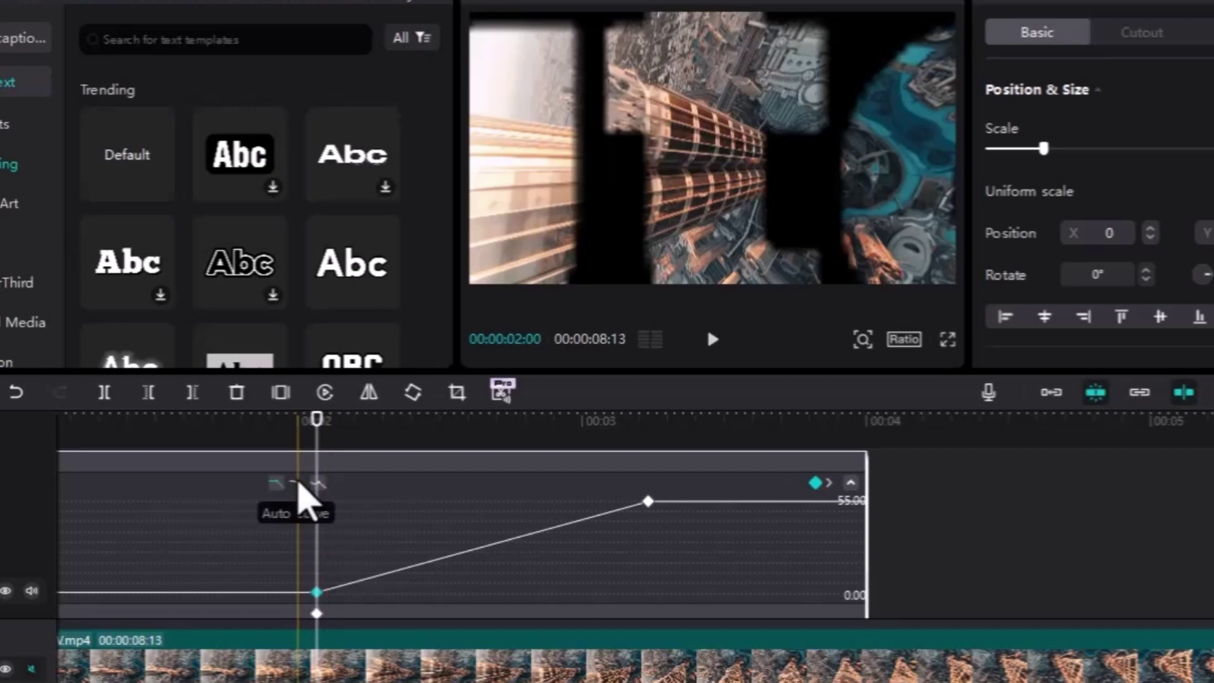
click(297, 483)
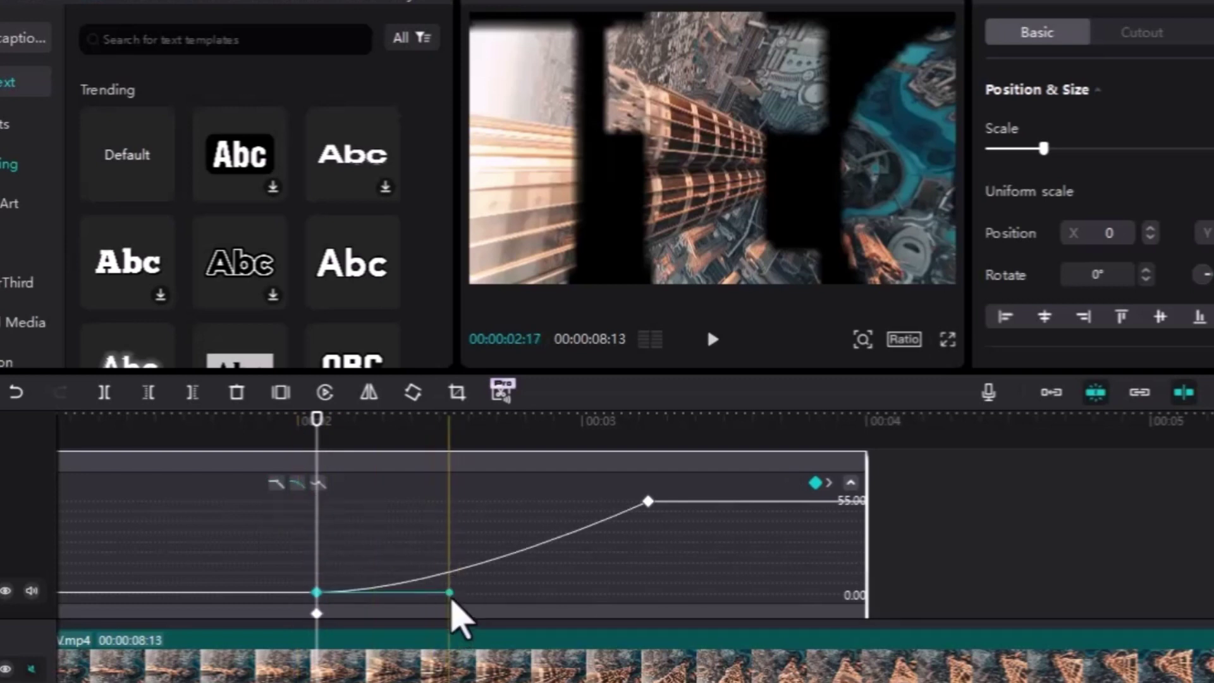
click(454, 595)
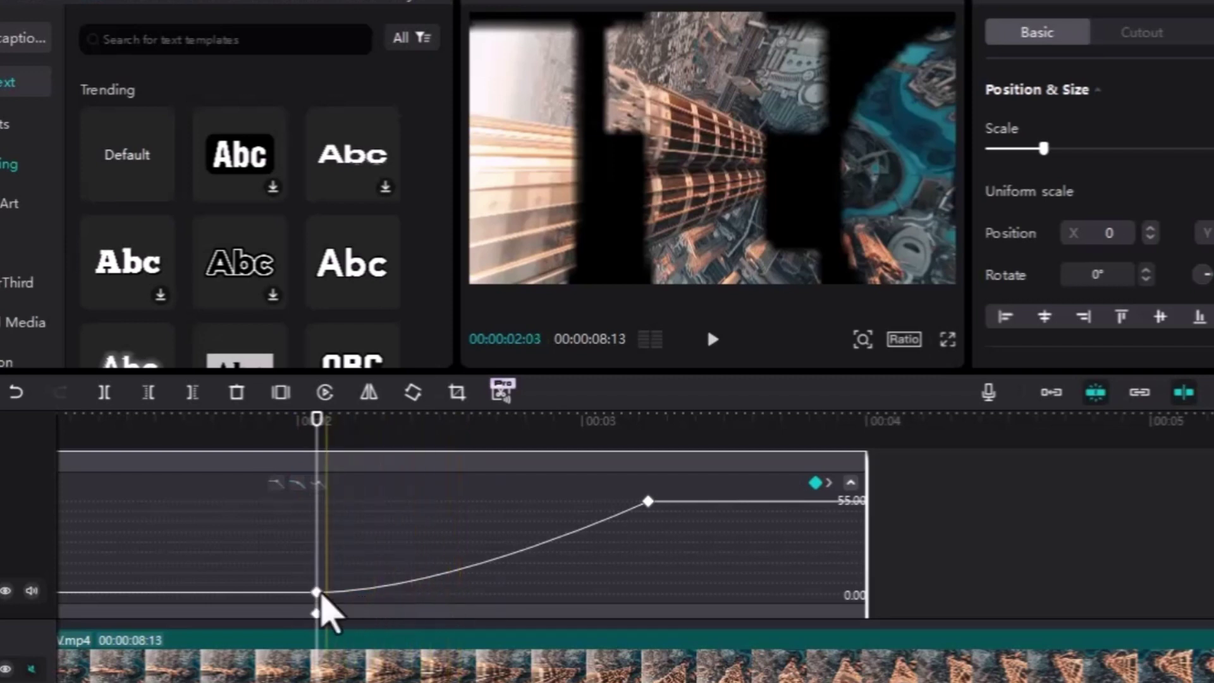
click(317, 592)
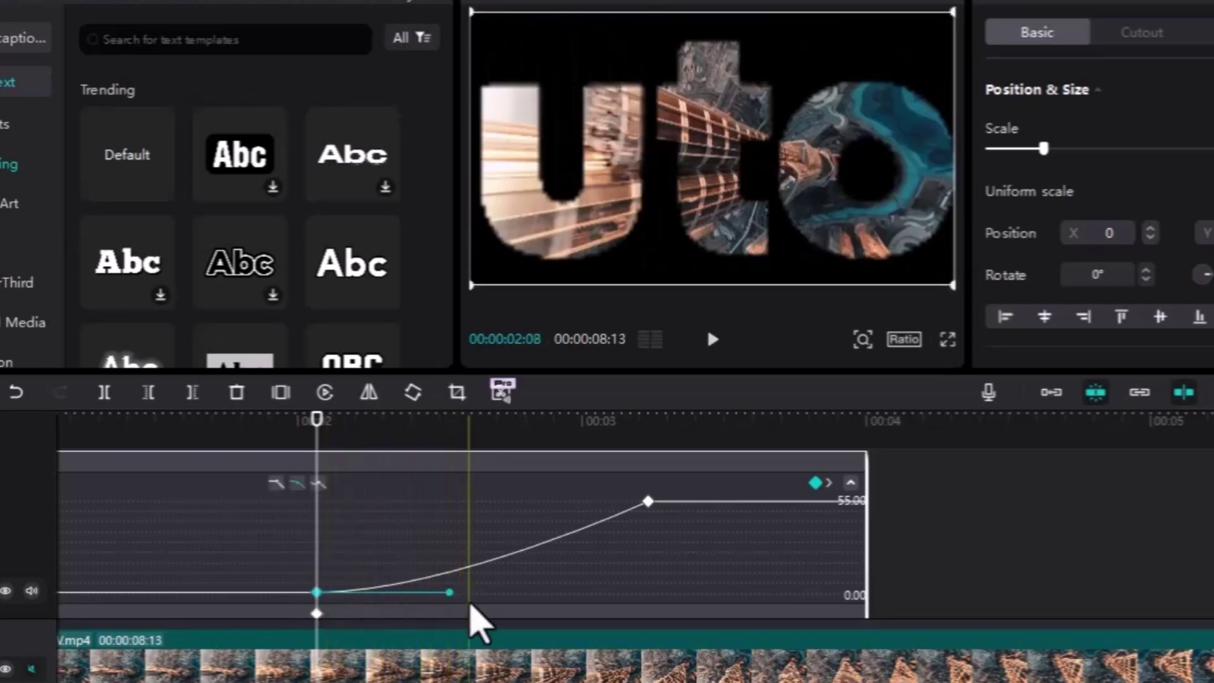
drag(449, 593, 544, 584)
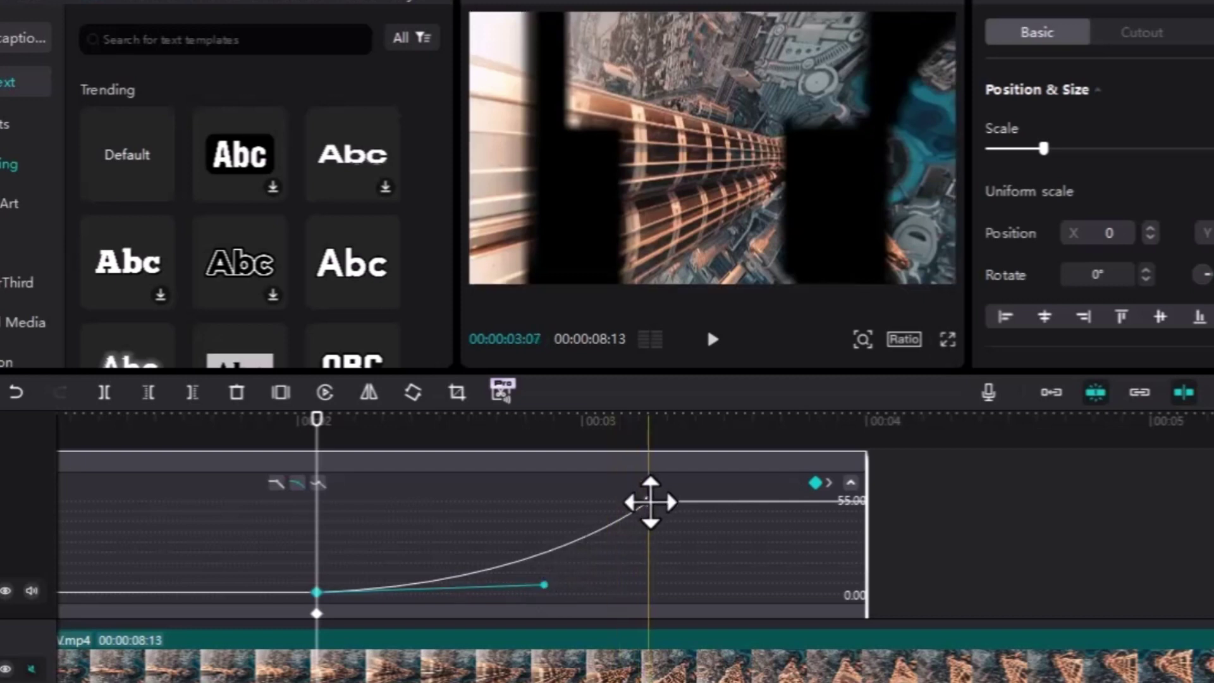
- Apply Auto curve to the second Scale keyframe and lengthen its handle horizontally toward the first keyframe
click(649, 501)
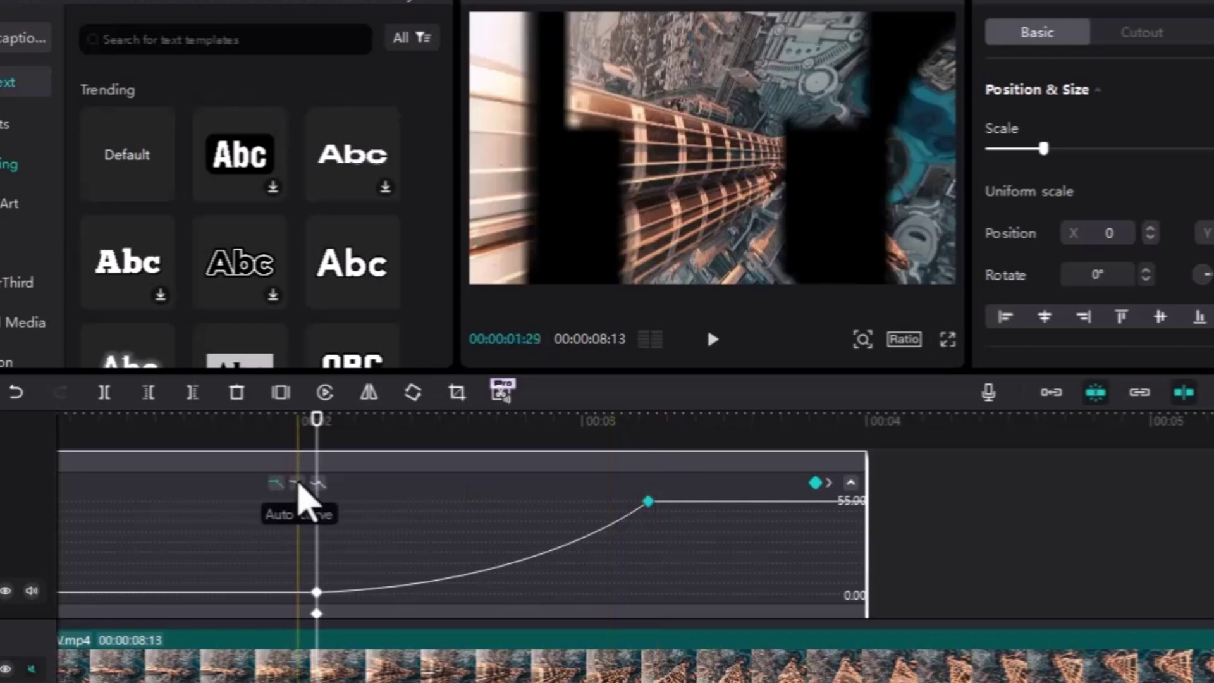
click(297, 483)
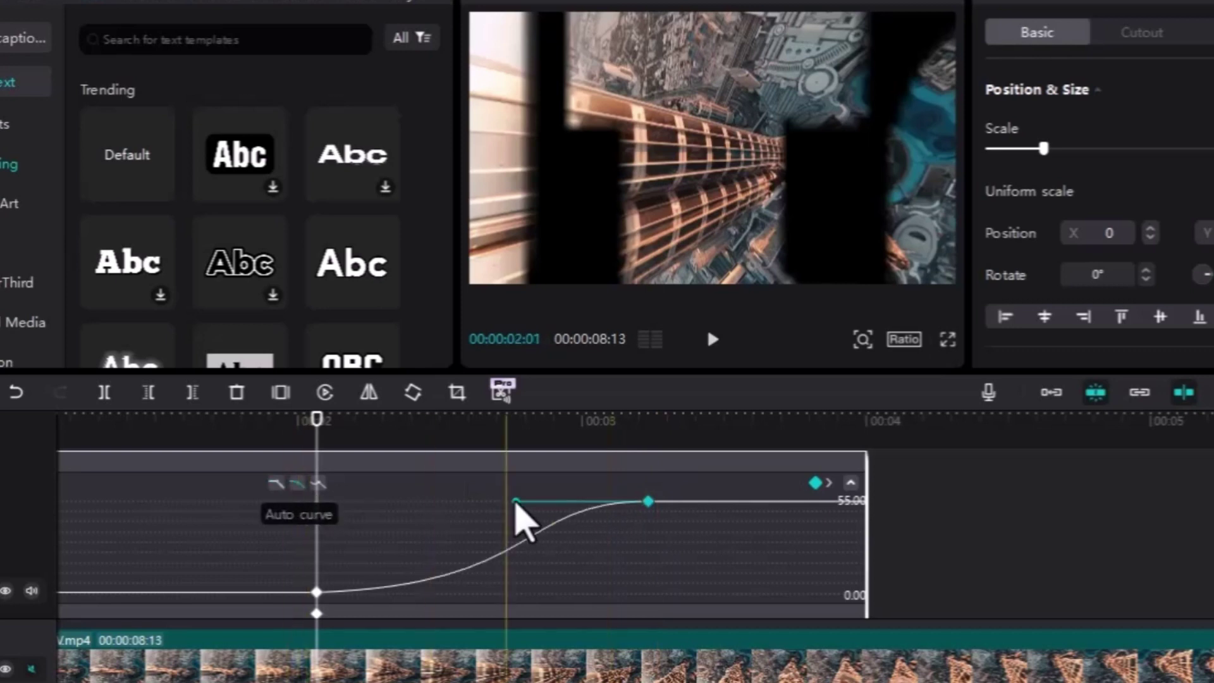
drag(515, 501, 476, 502)
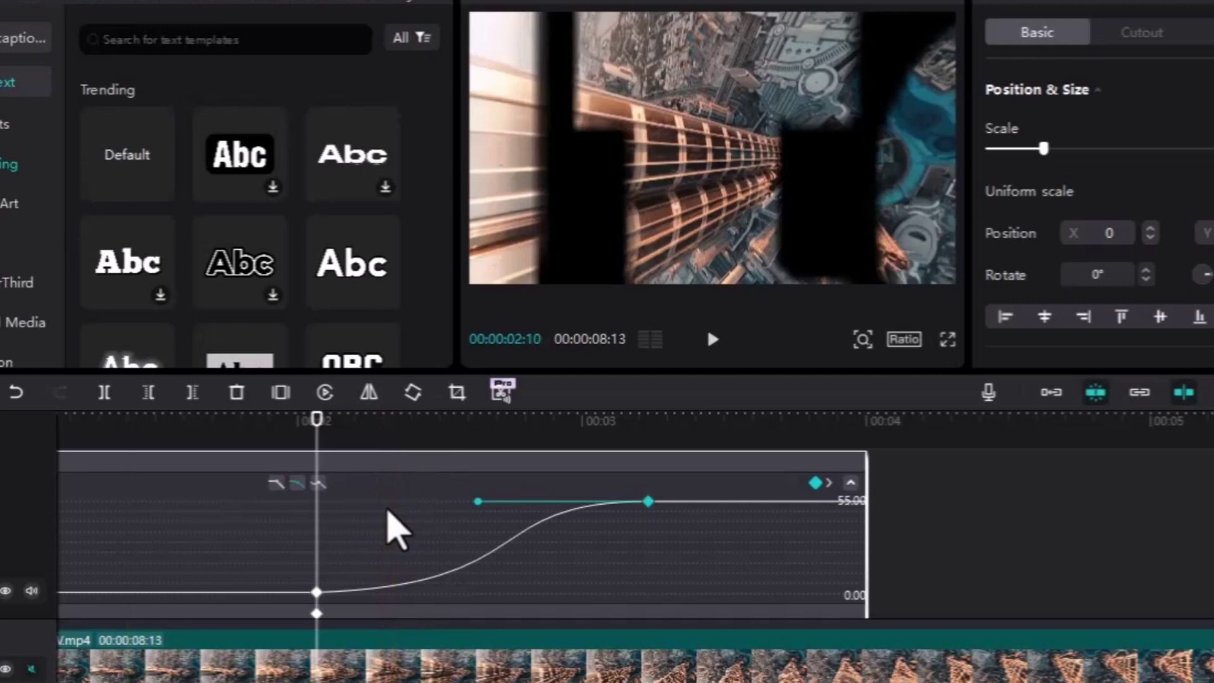
- Play the eased zoom animation full screen from 00:00:00:29
scroll(393, 529, right, 8)
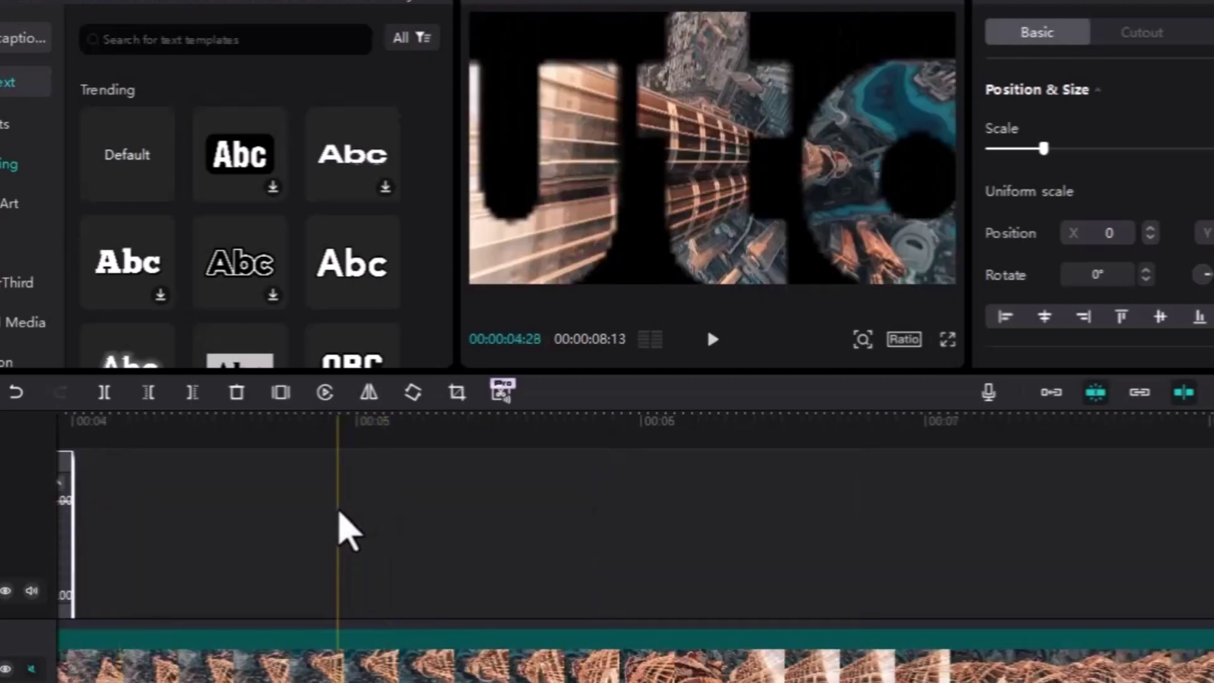
scroll(340, 528, left, 10)
click(215, 417)
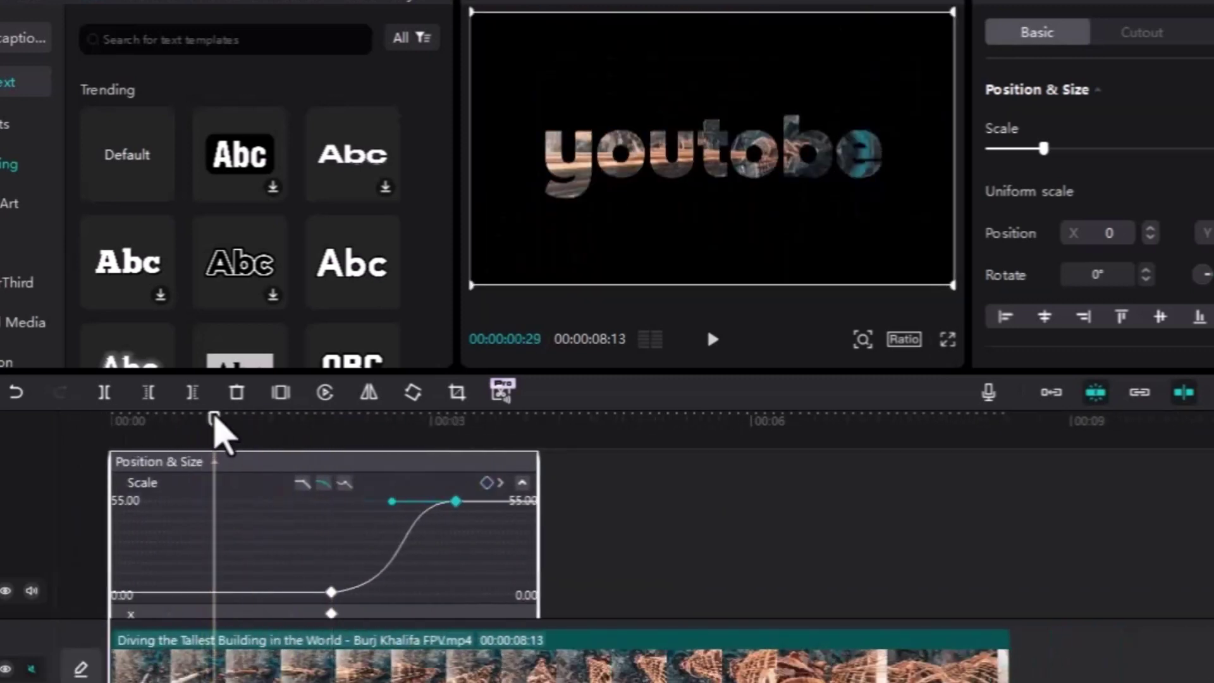
key(ctrl+shift+f)
key(space)
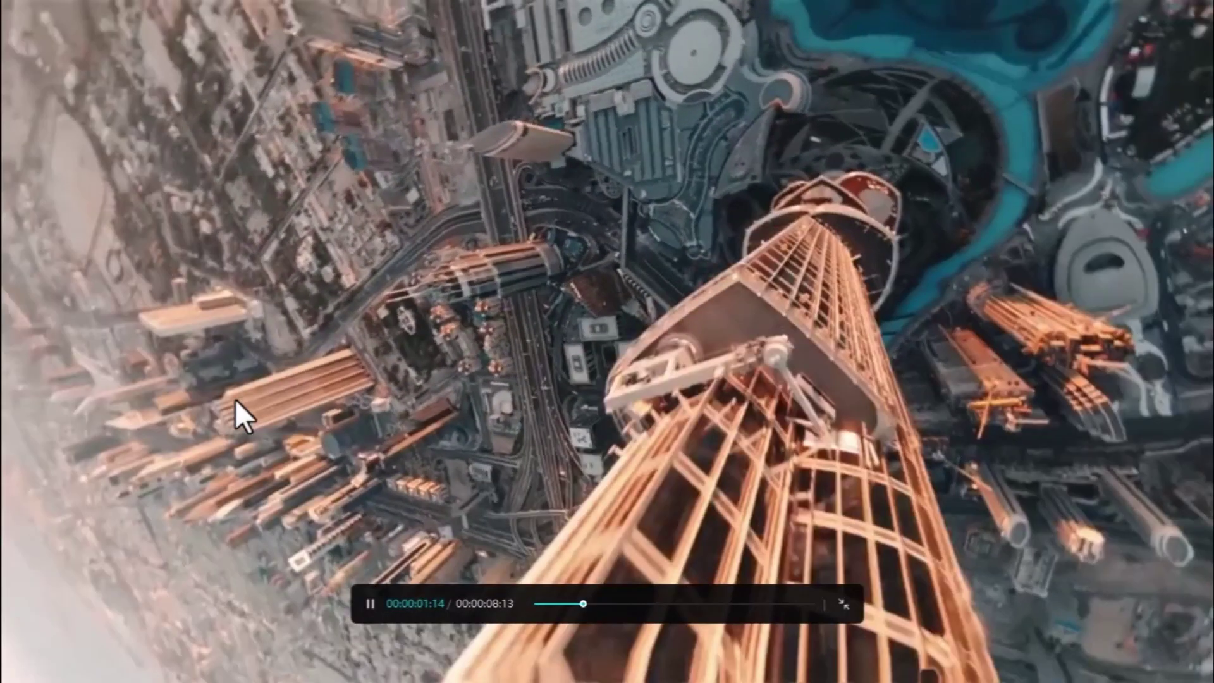
key(Escape)
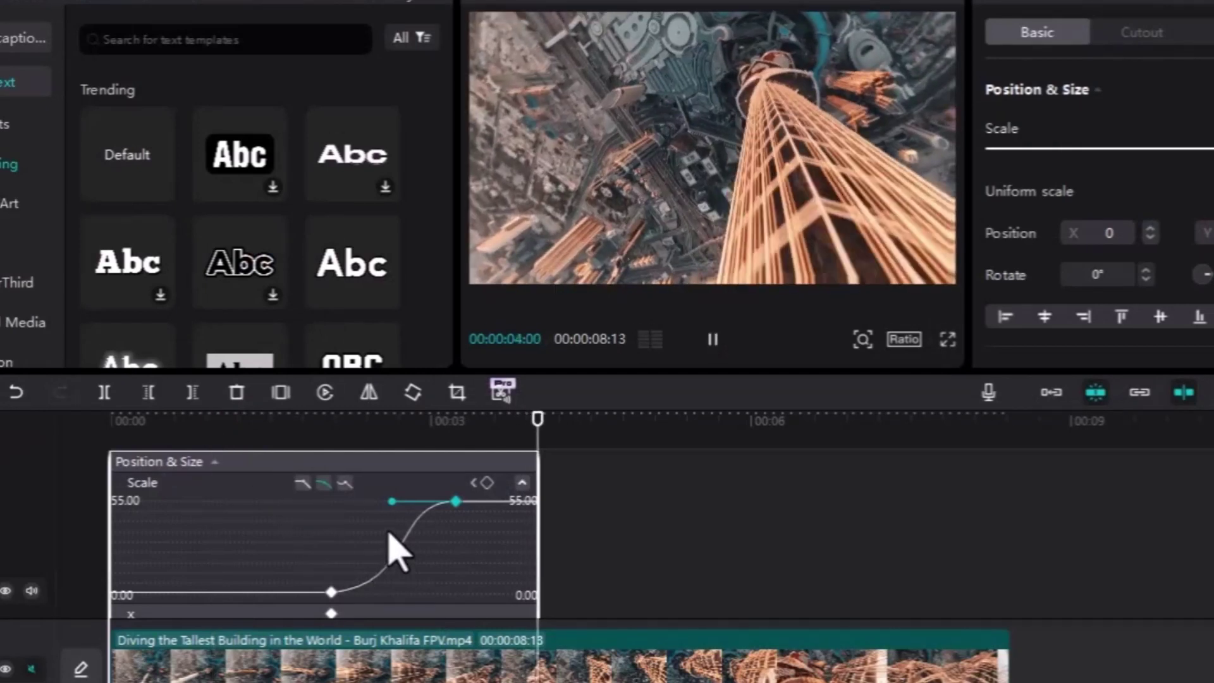
- Place the Power Editor logo image directly after the compound clip at 00:00:04:00 and trim it to 2 seconds
click(545, 423)
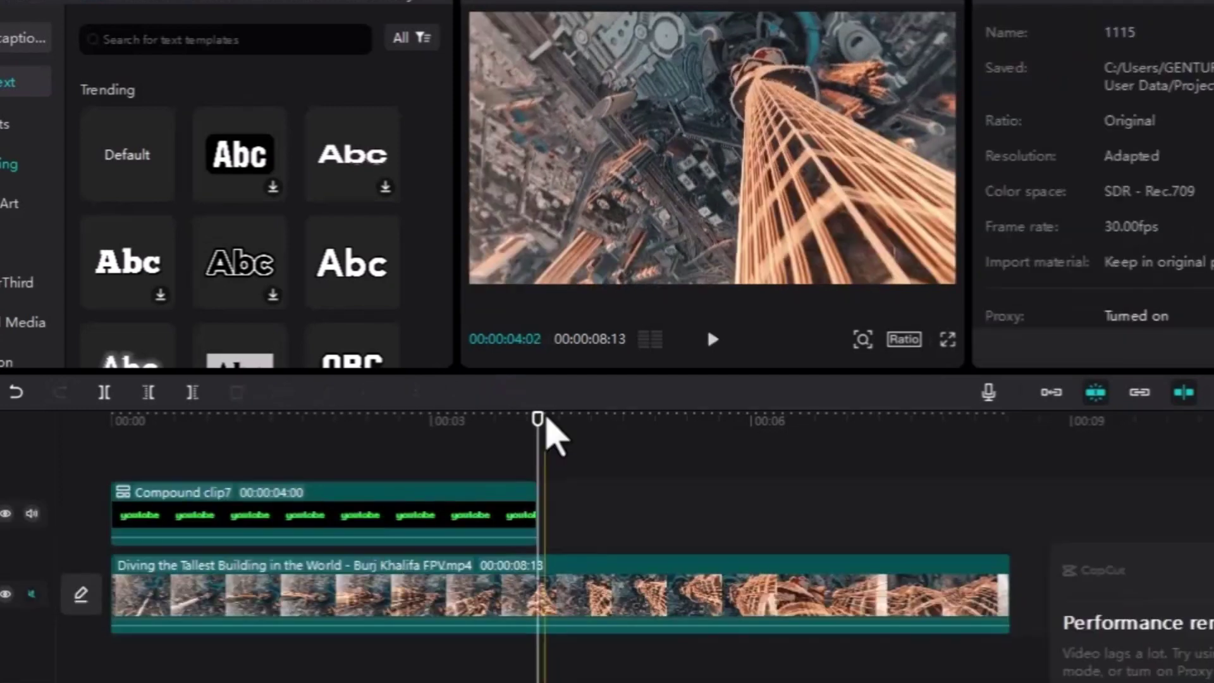
drag(541, 439, 537, 436)
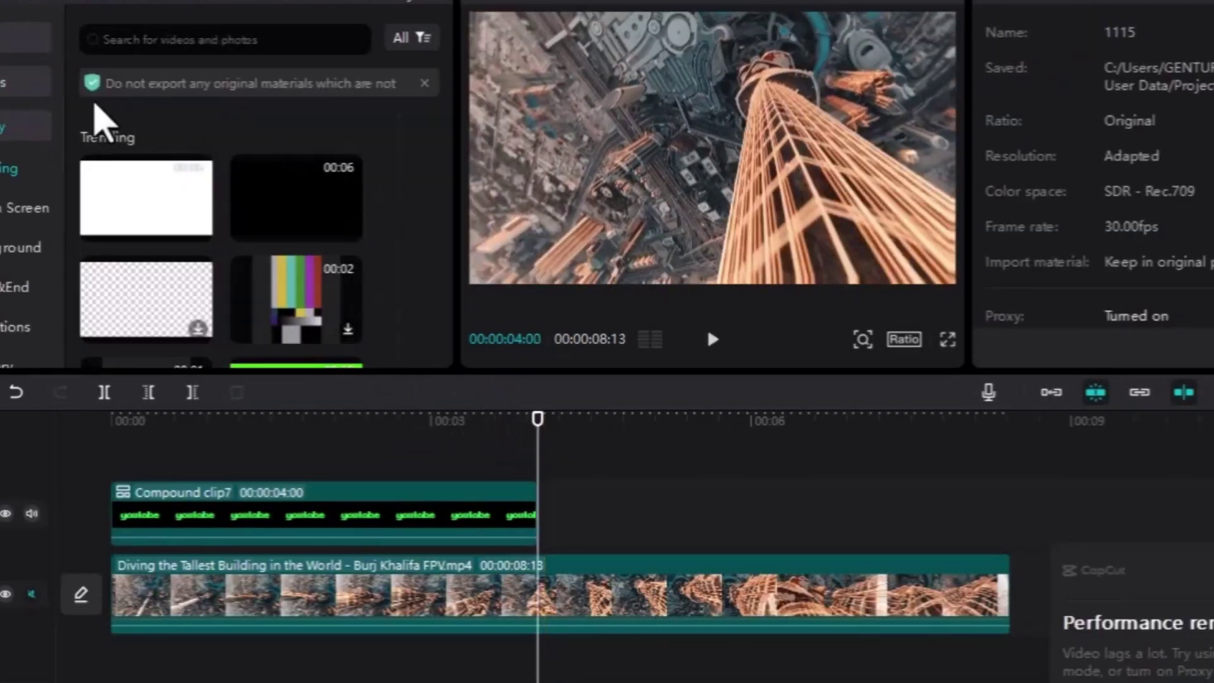
click(28, 39)
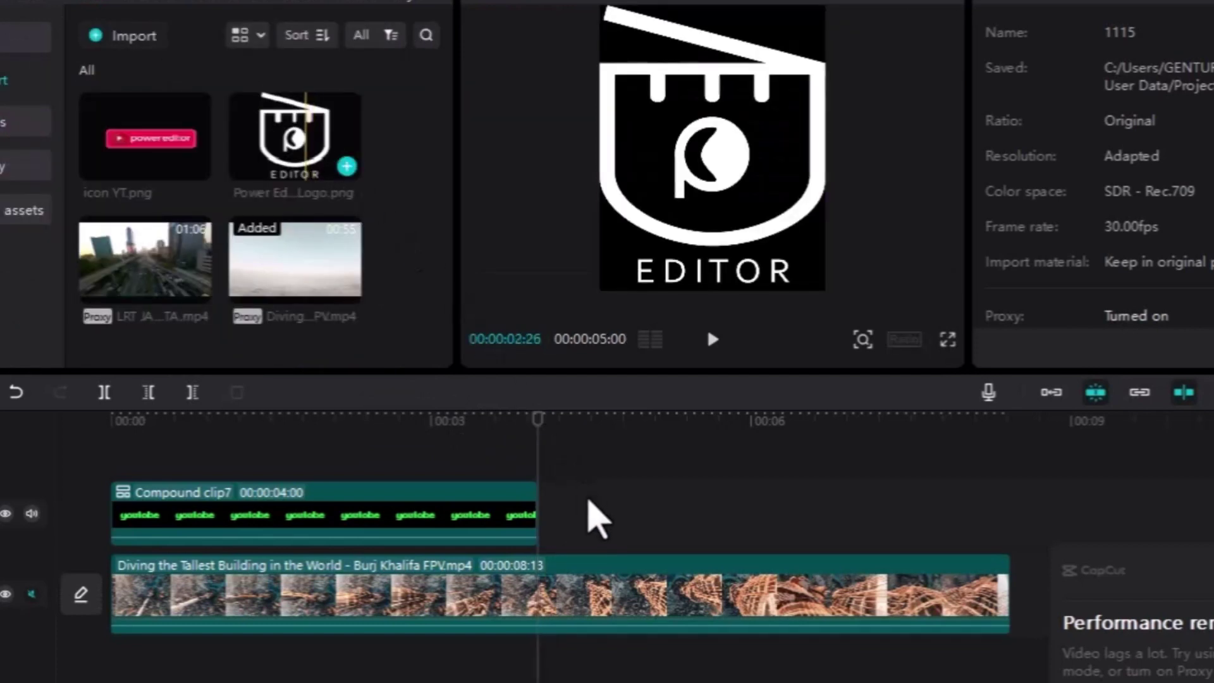
drag(588, 501, 537, 502)
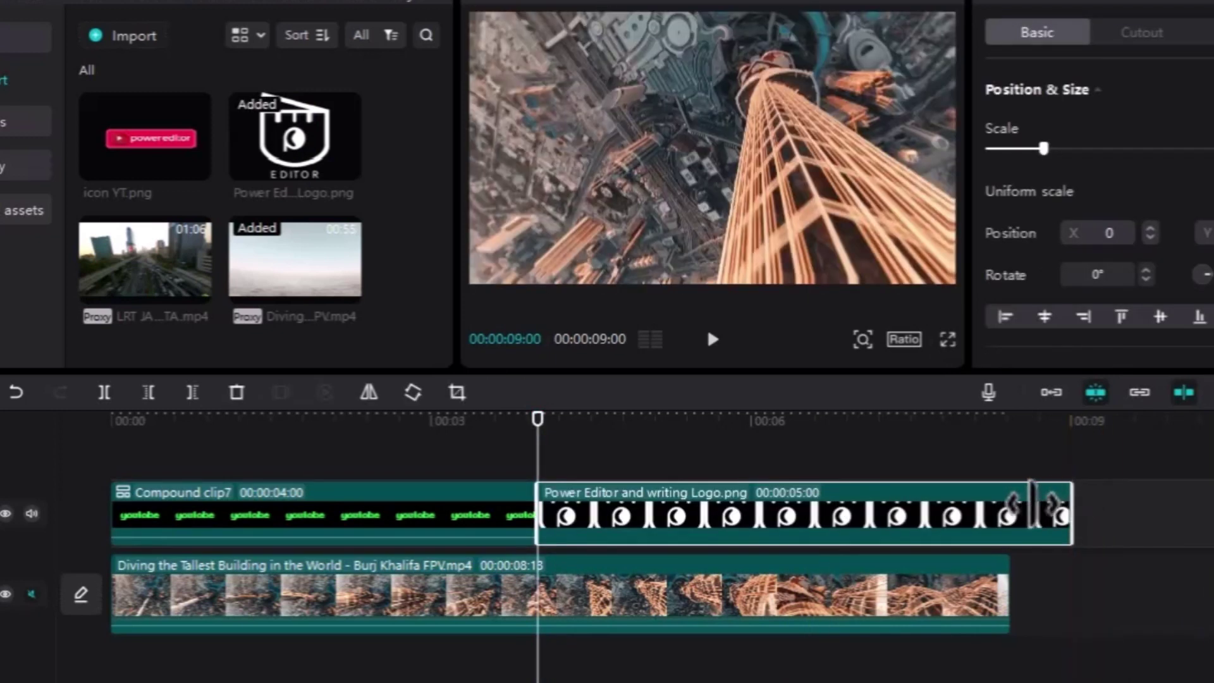
drag(1032, 511, 745, 519)
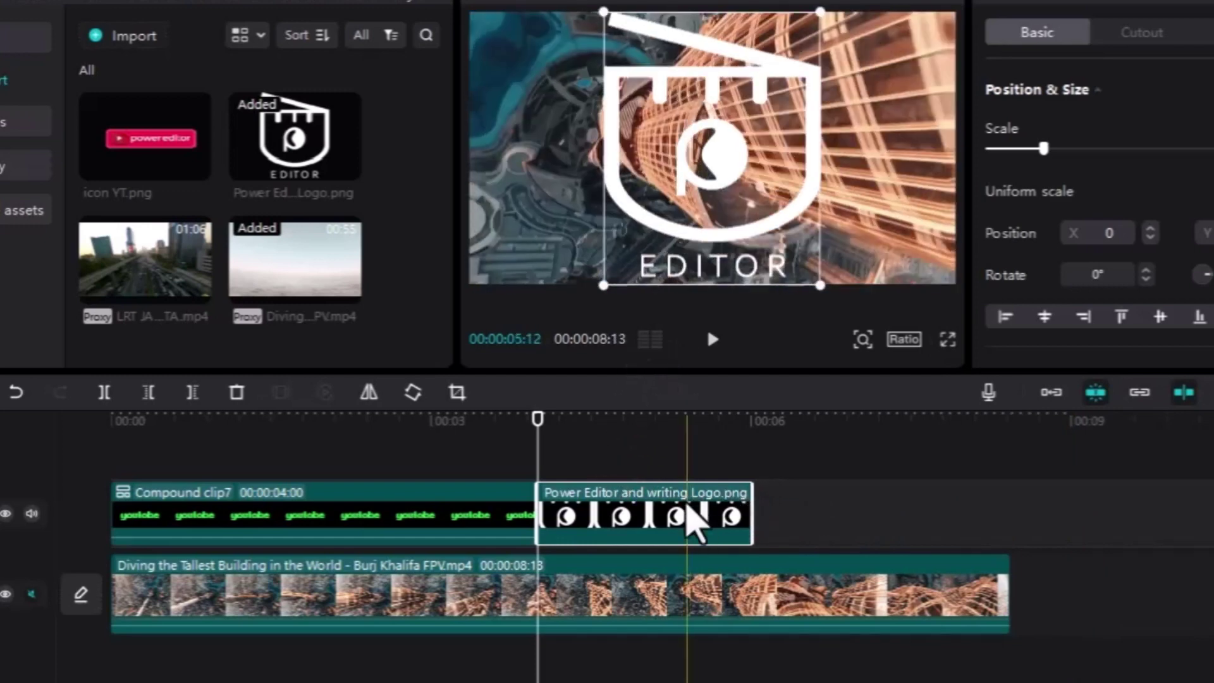
- Shrink the logo to 36% scale at the centre of the frame, checking its size full screen
drag(823, 285, 739, 166)
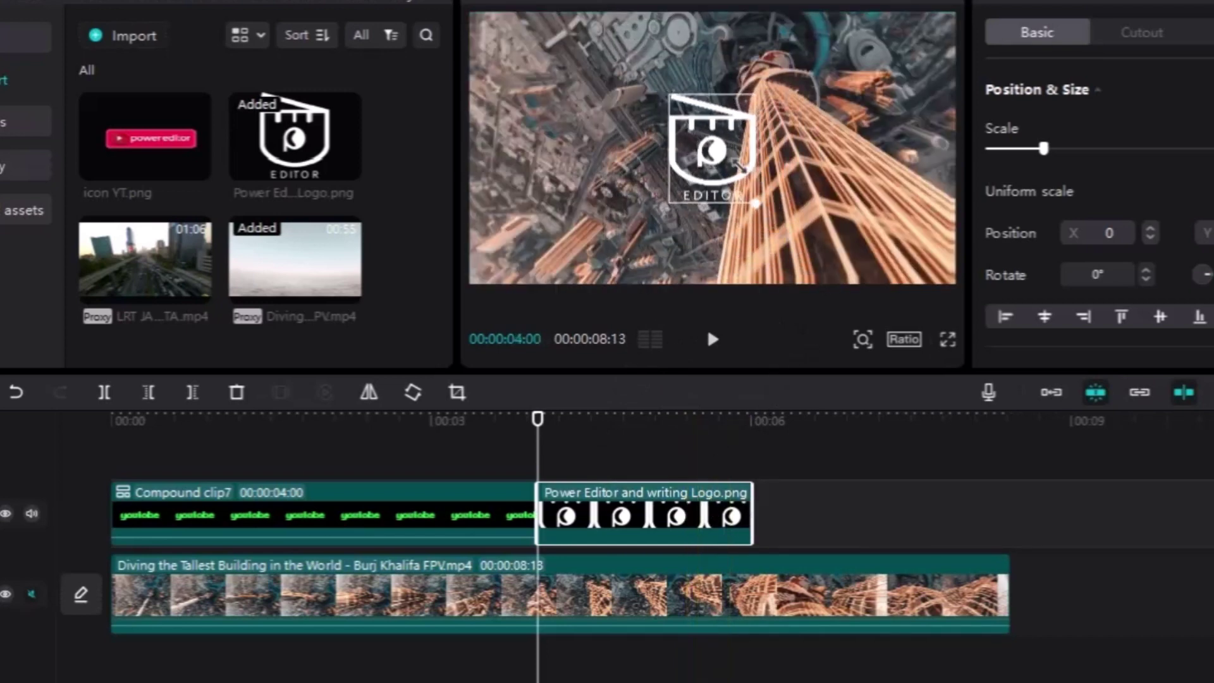
key(ctrl+shift+f)
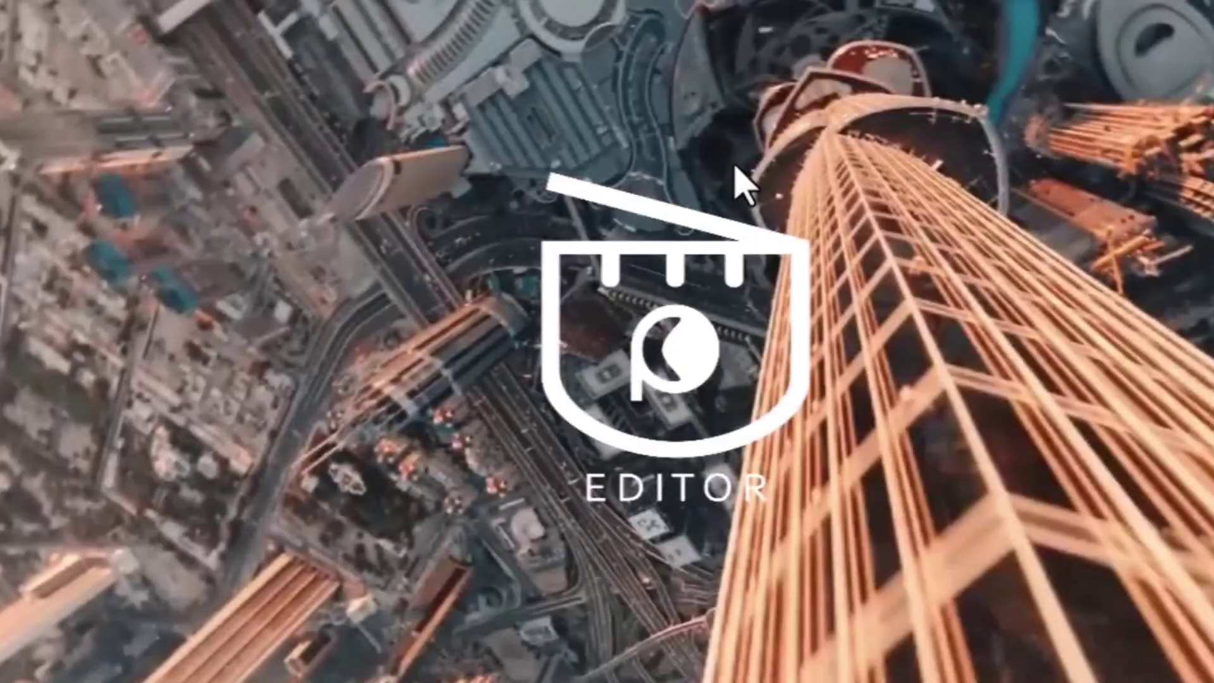
key(Escape)
drag(754, 203, 751, 197)
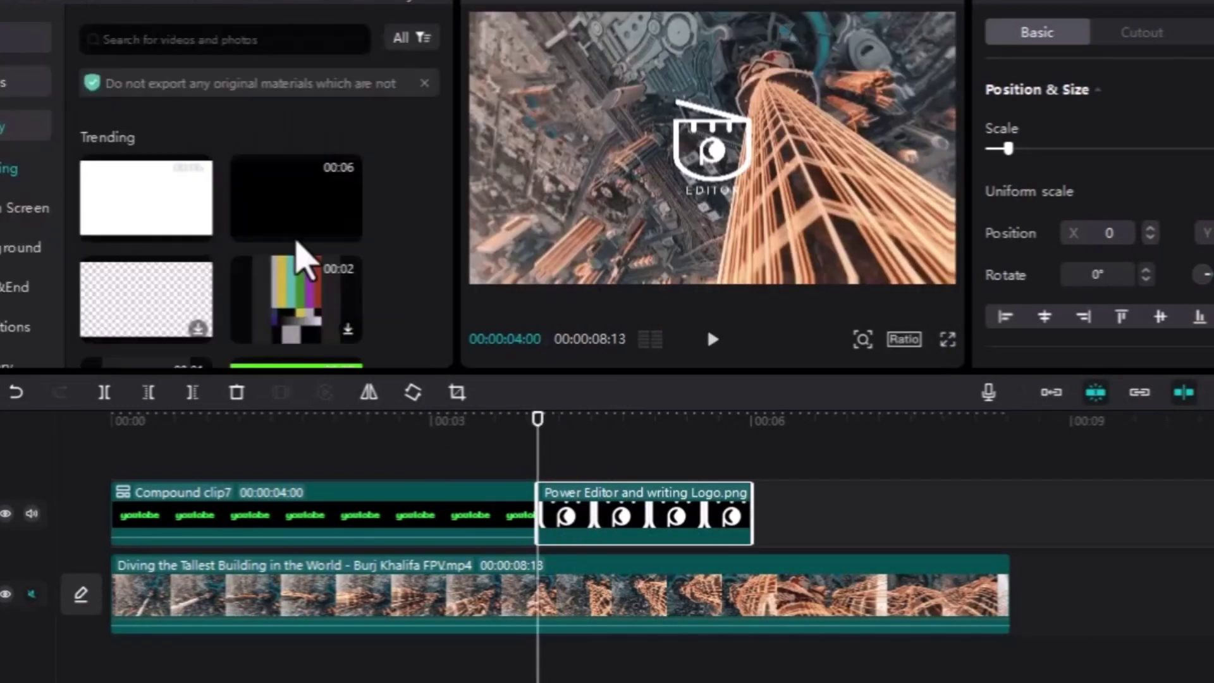
- Overlay a black stock clip spanning the logo's 2 seconds and lower it until its upper edge sits just below the logo
click(231, 228)
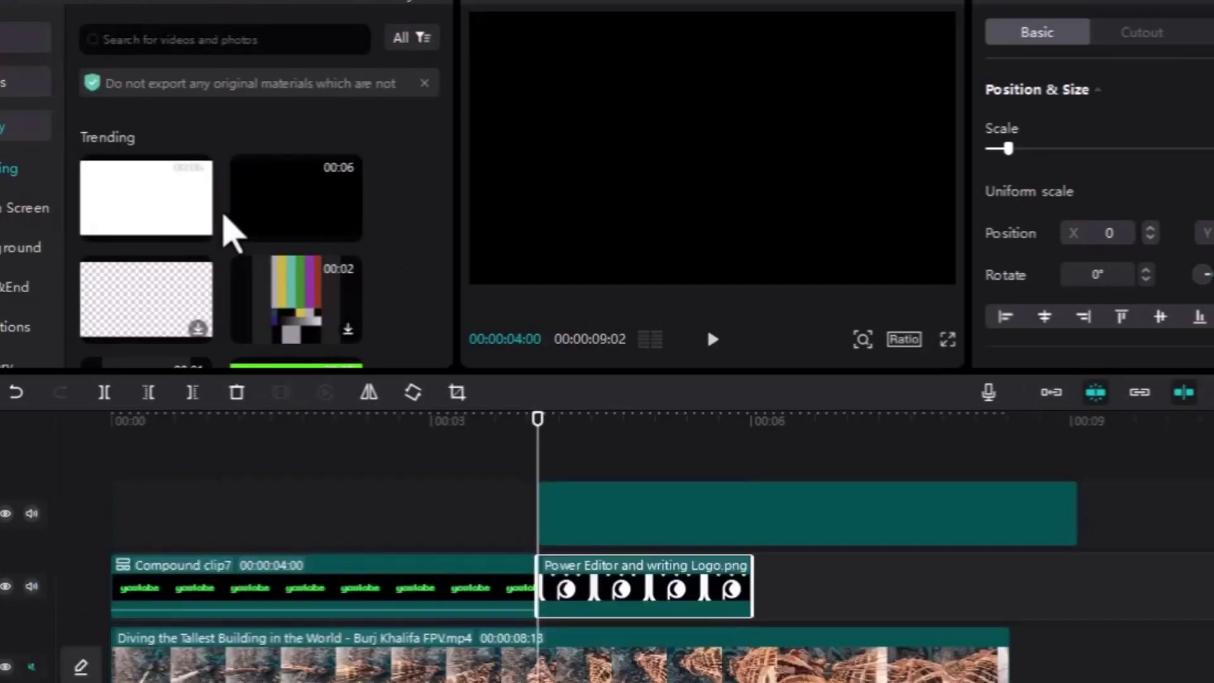
drag(1078, 506, 752, 506)
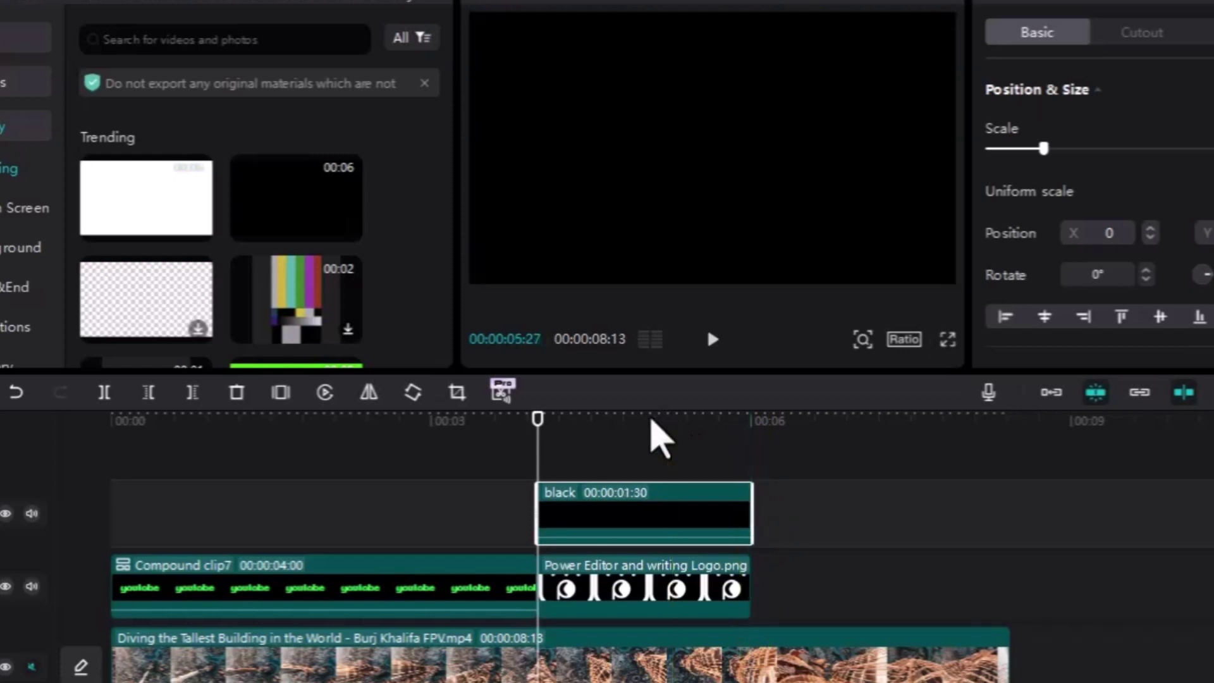
click(651, 420)
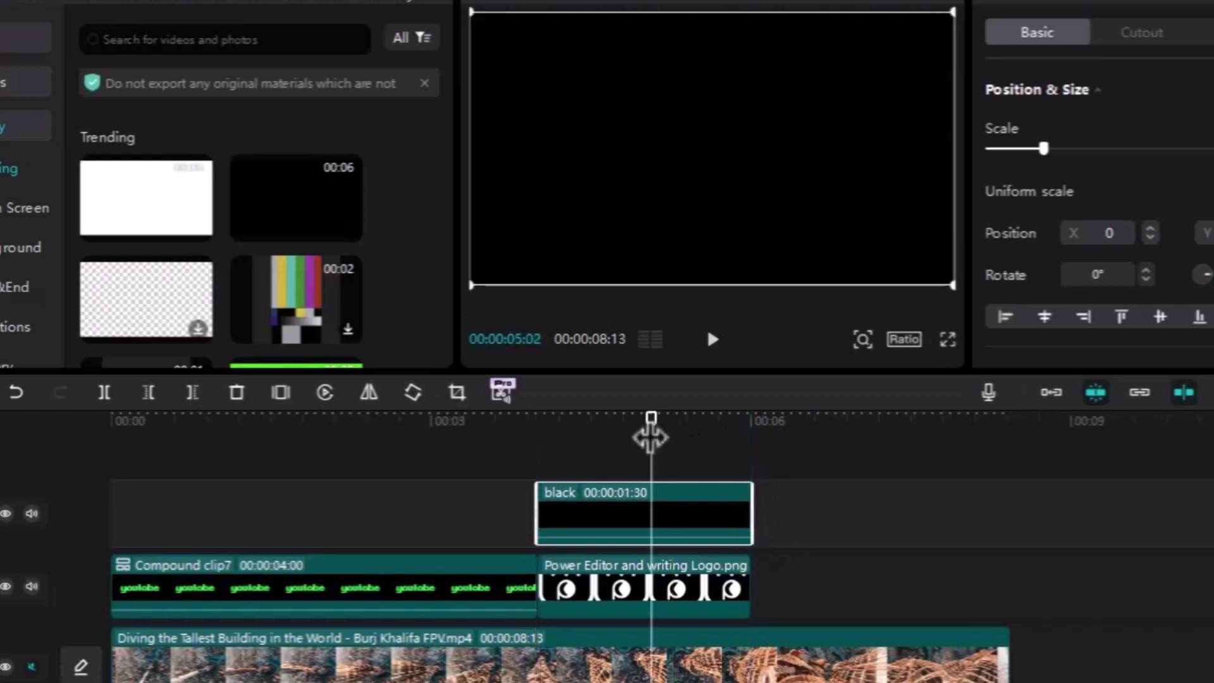
drag(693, 162, 696, 341)
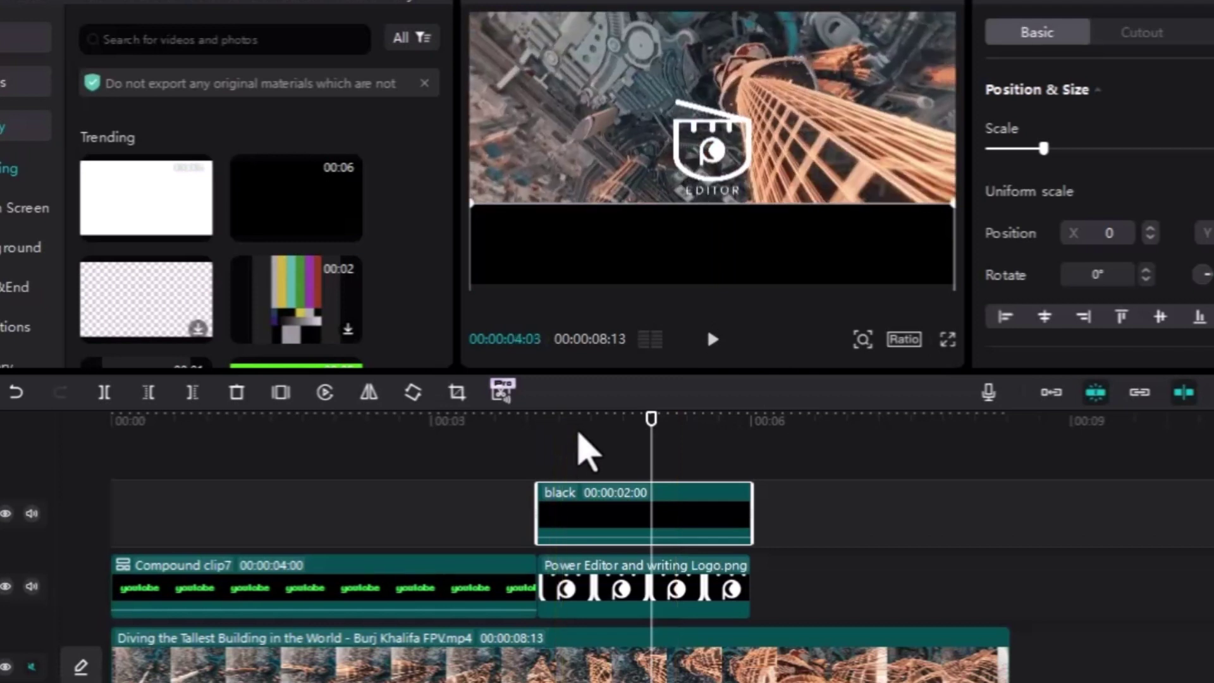
- Keyframe the logo at 00:00:04:07 and move it straight down until it is hidden behind the black clip
click(562, 427)
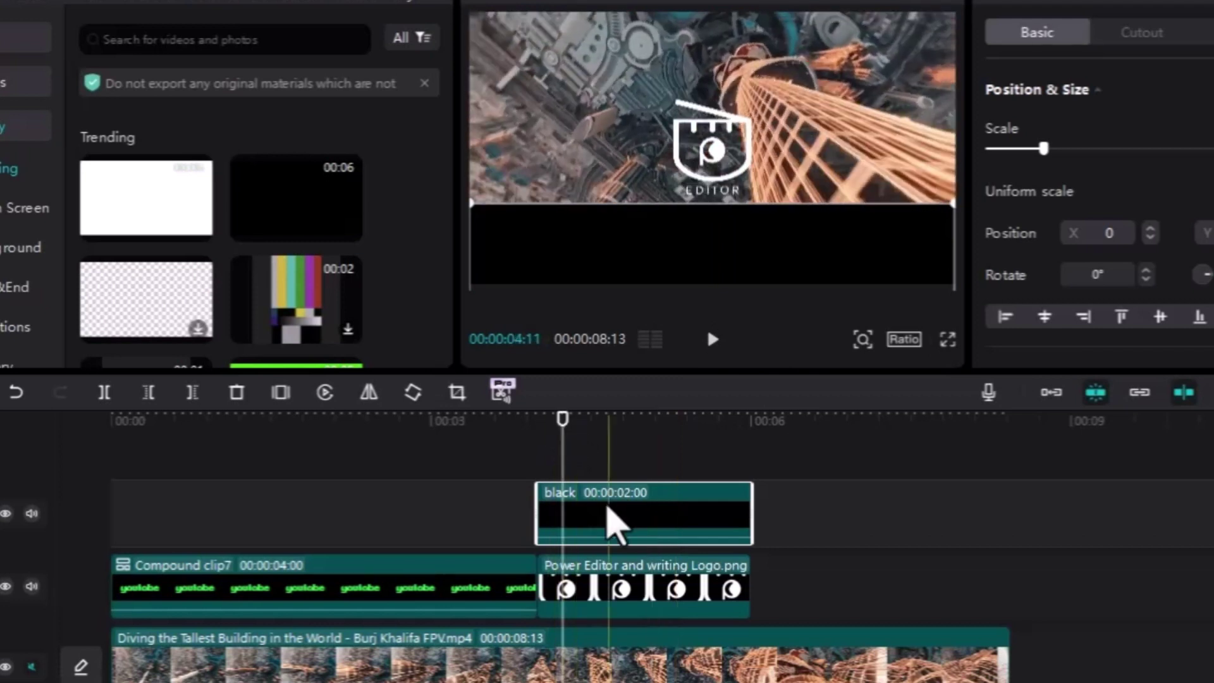
scroll(610, 521, down, 2)
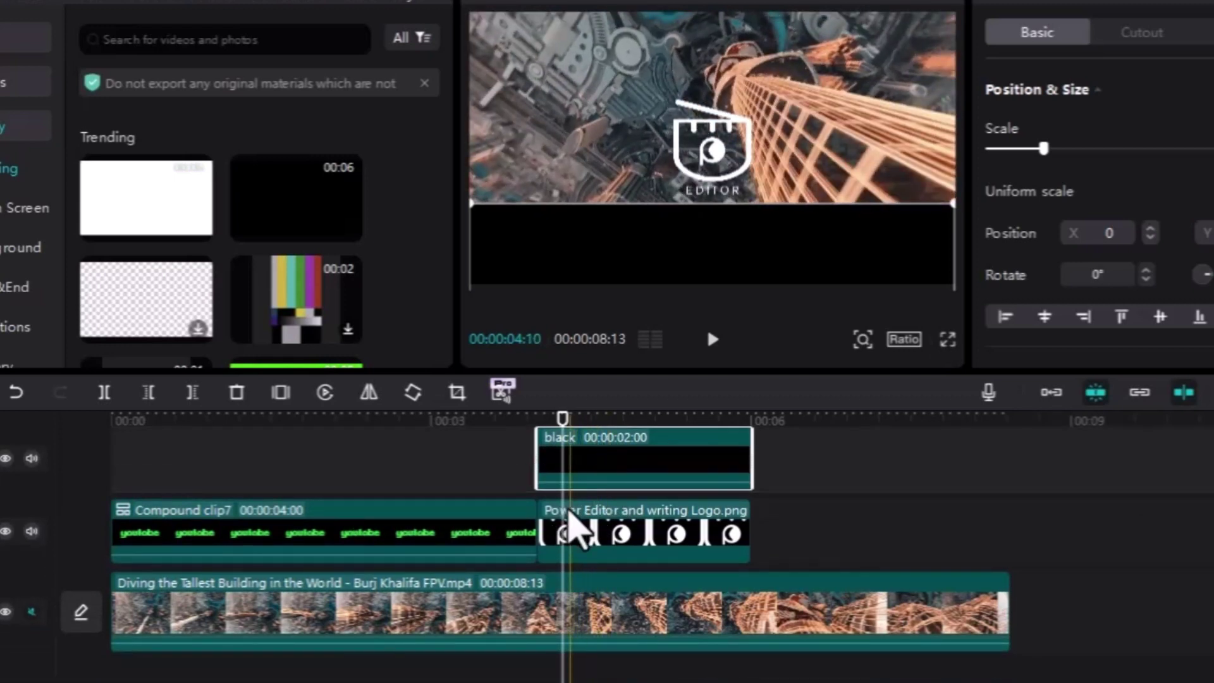
scroll(571, 525, up, 1)
scroll(571, 525, down, 1)
scroll(574, 515, up, 1)
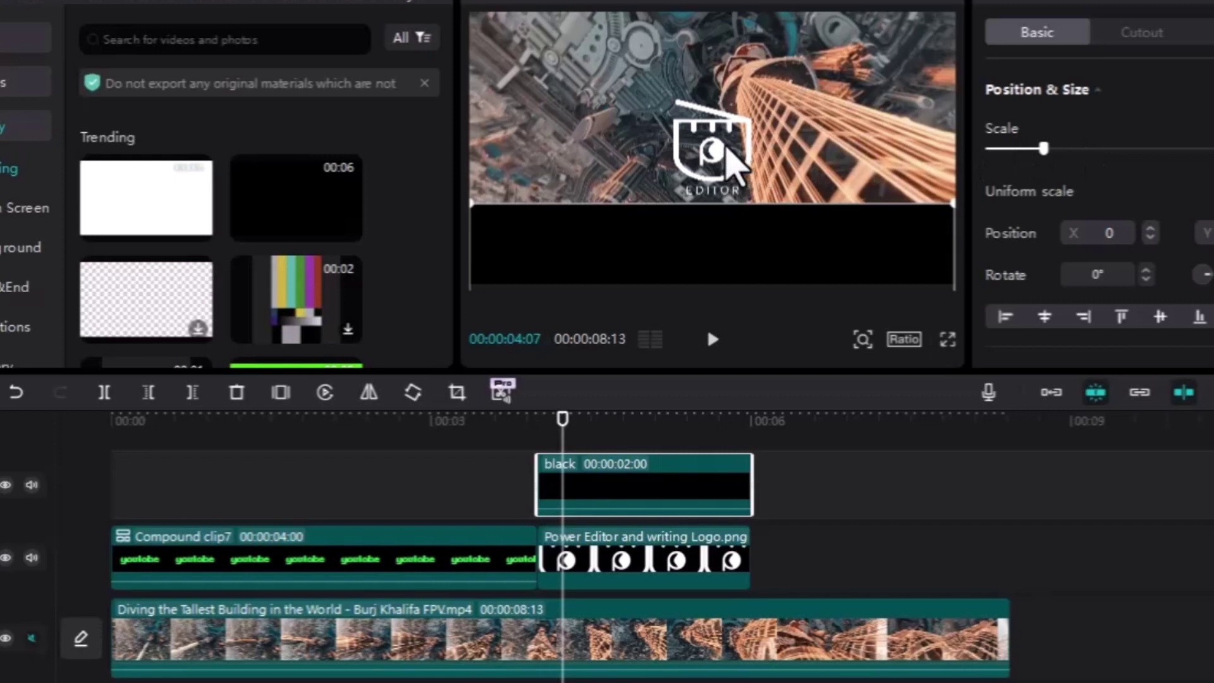
drag(734, 162, 722, 256)
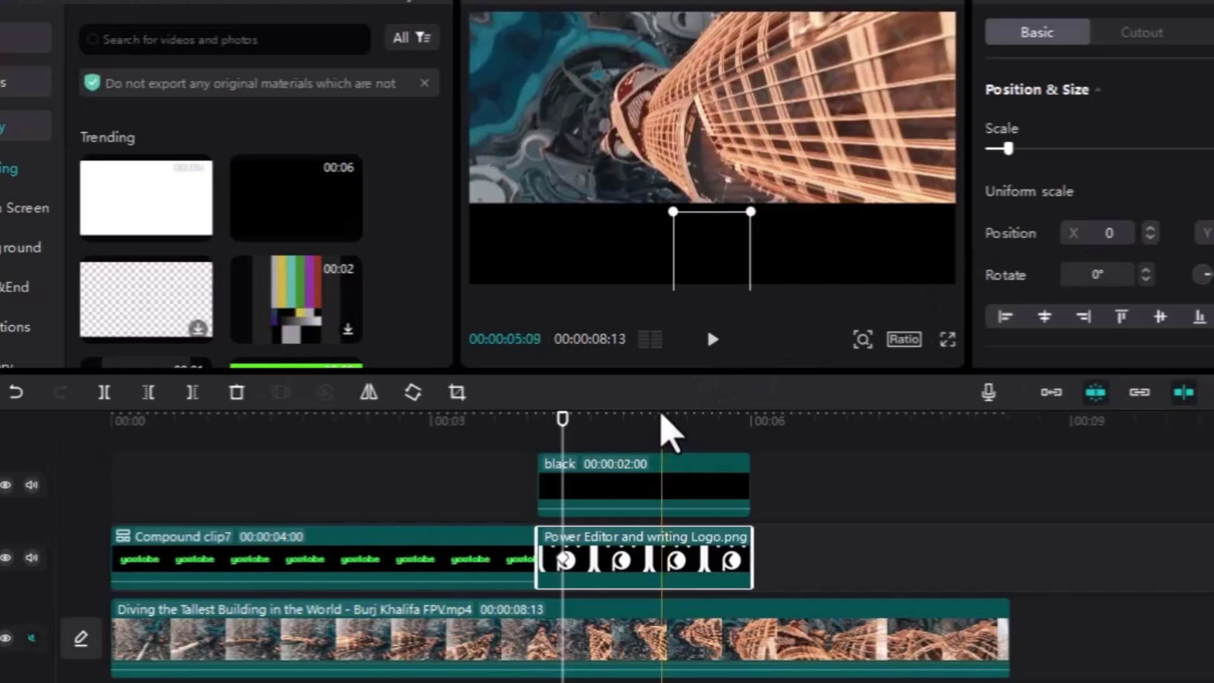
- At 00:00:05:05, raise the logo back to its position above the black clip at X 0, Y 0
click(661, 419)
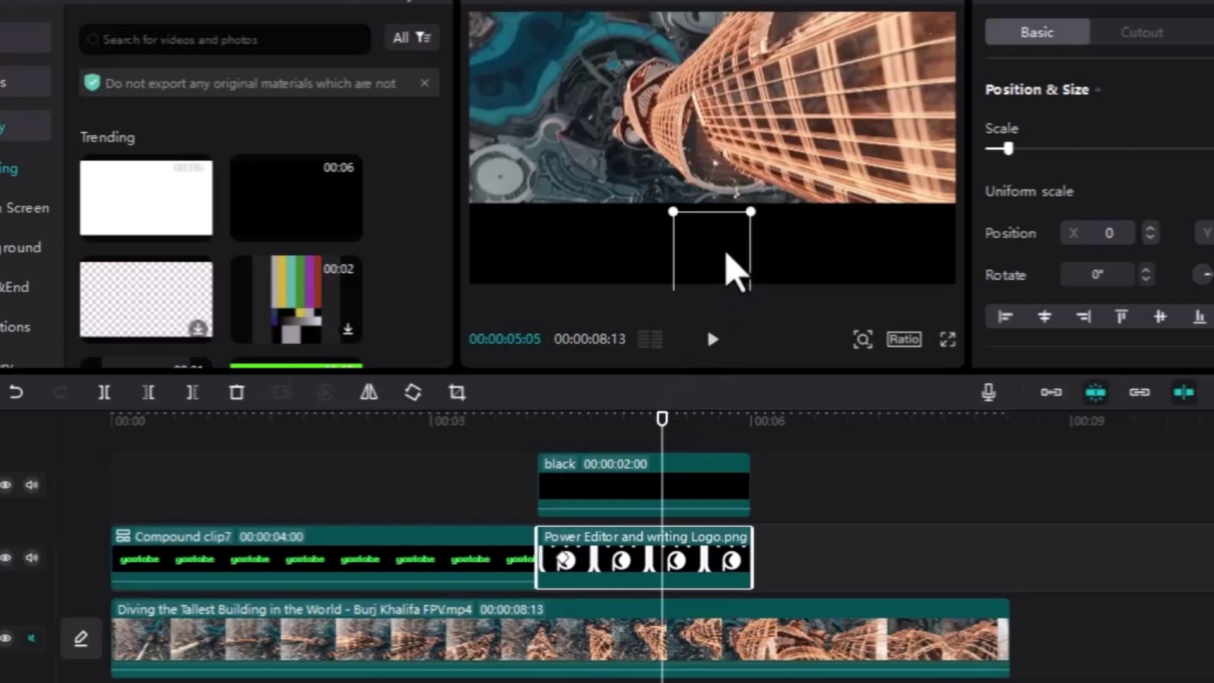
drag(726, 253, 727, 140)
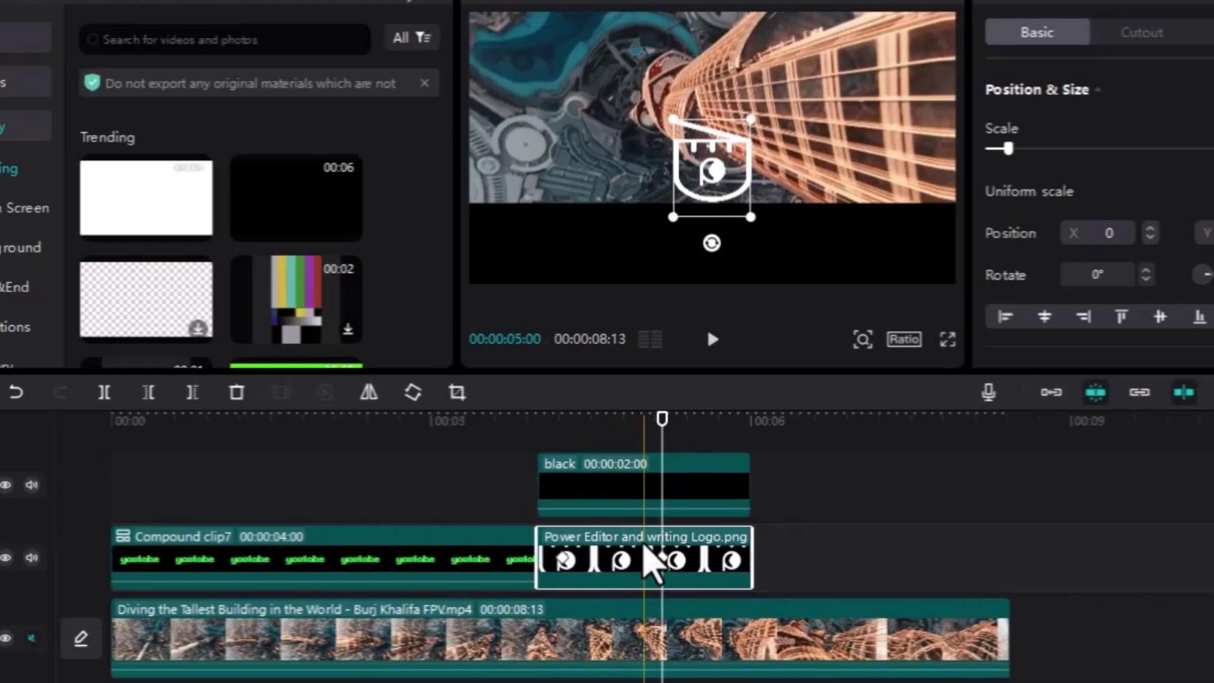
- Show the logo clip's keyframe animation and open the y position keyframe graph
click(646, 547)
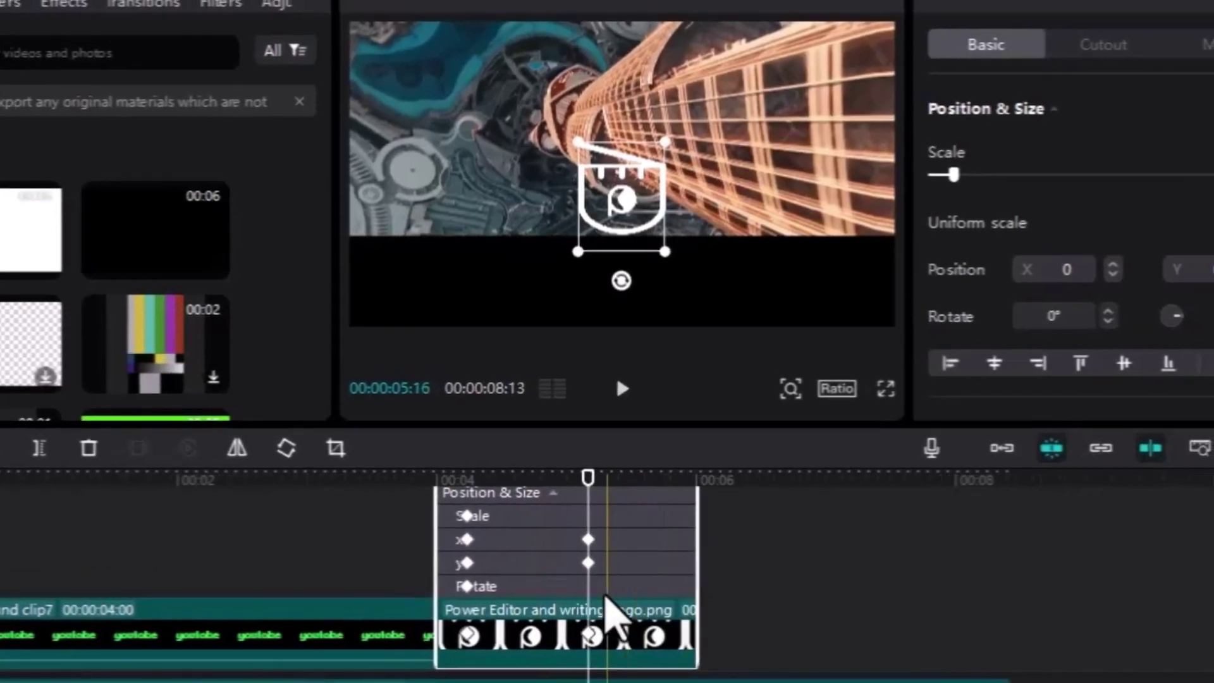
scroll(680, 515, up, 1)
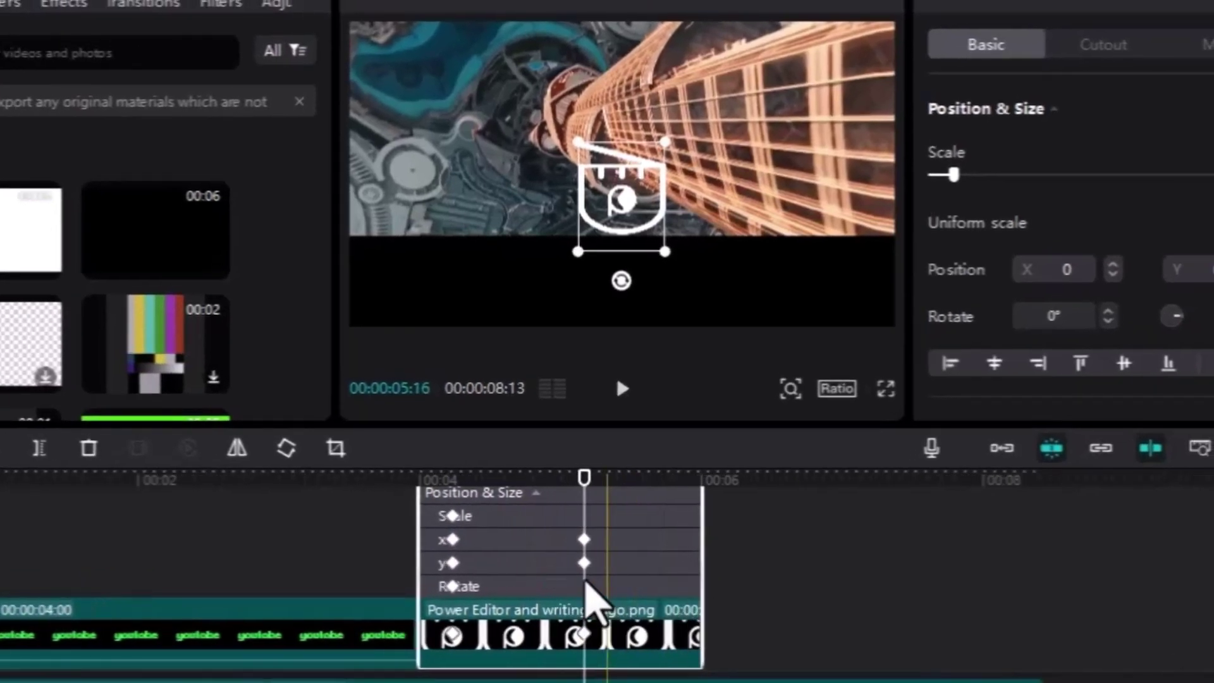
scroll(585, 580, up, 3)
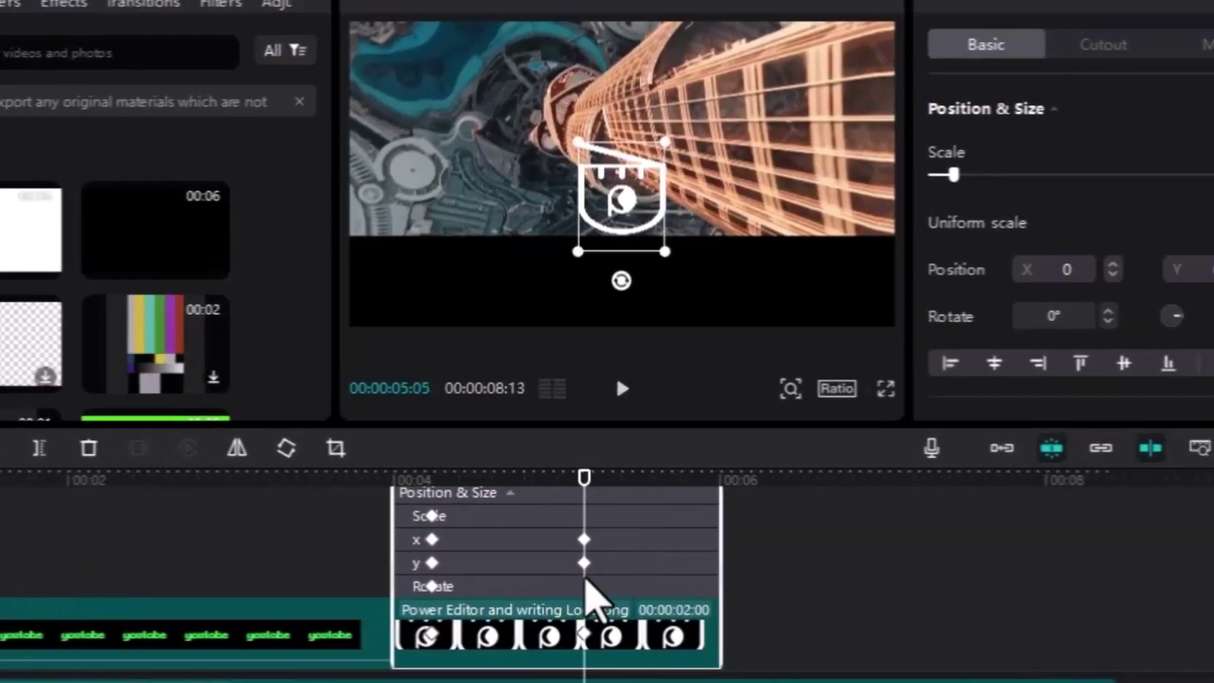
scroll(586, 580, up, 2)
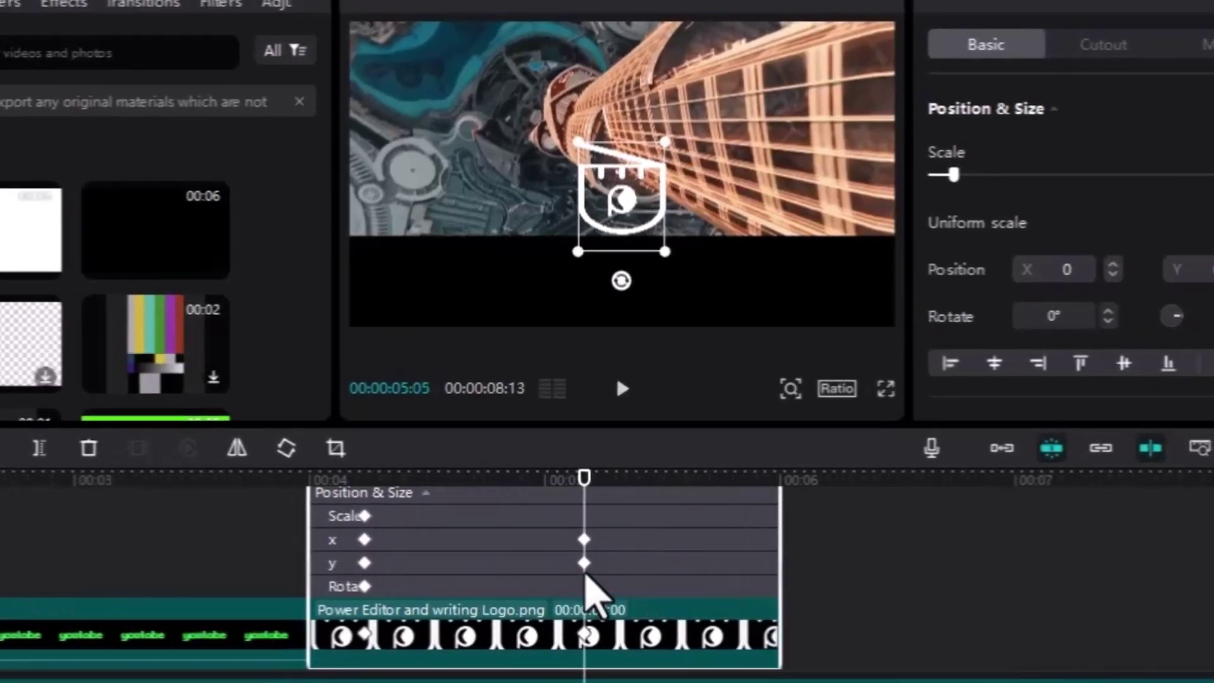
scroll(588, 575, up, 2)
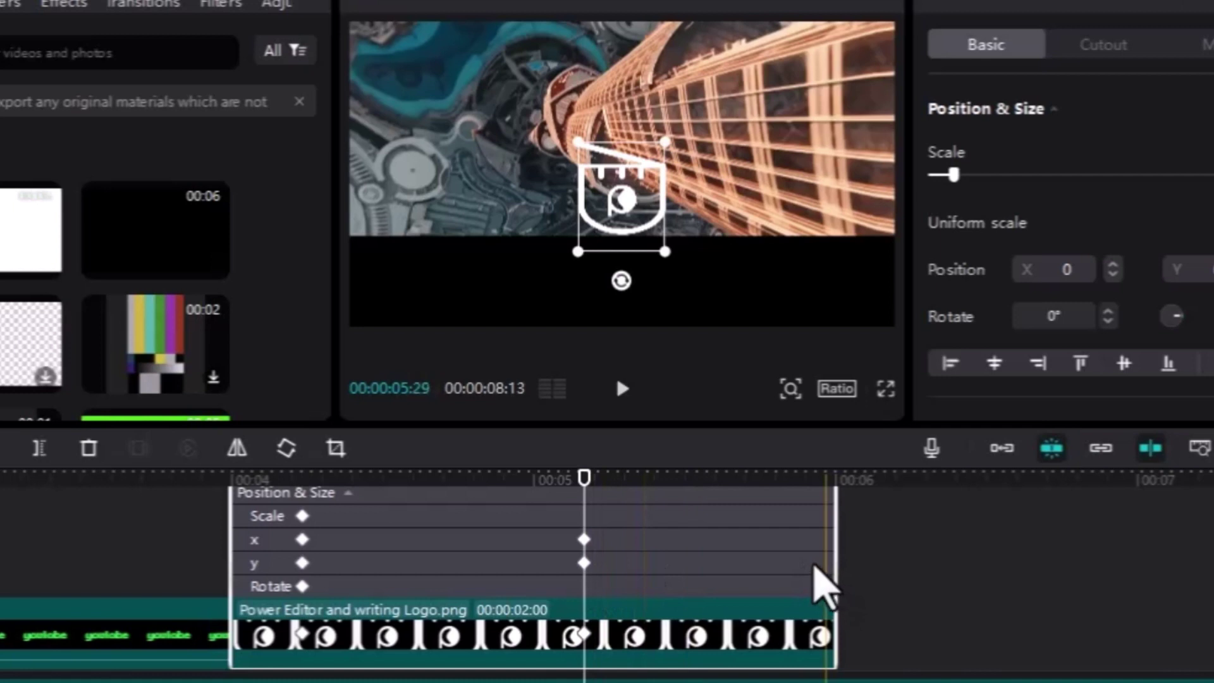
mouse_move(804, 561)
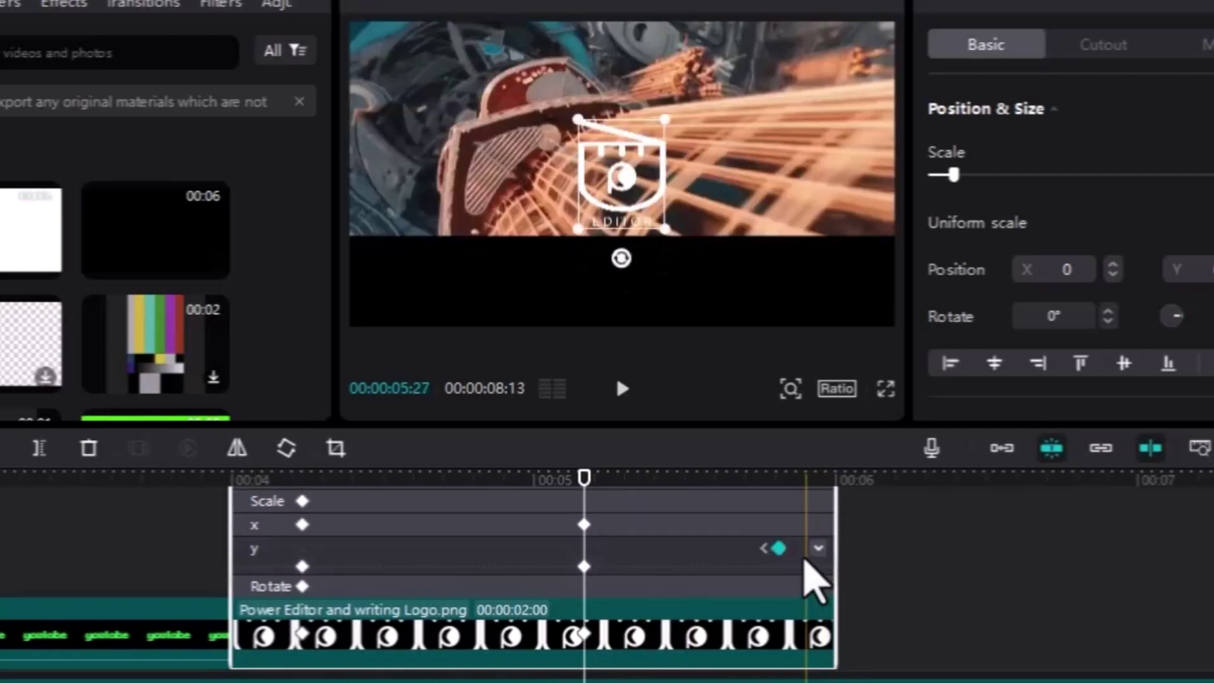
click(818, 548)
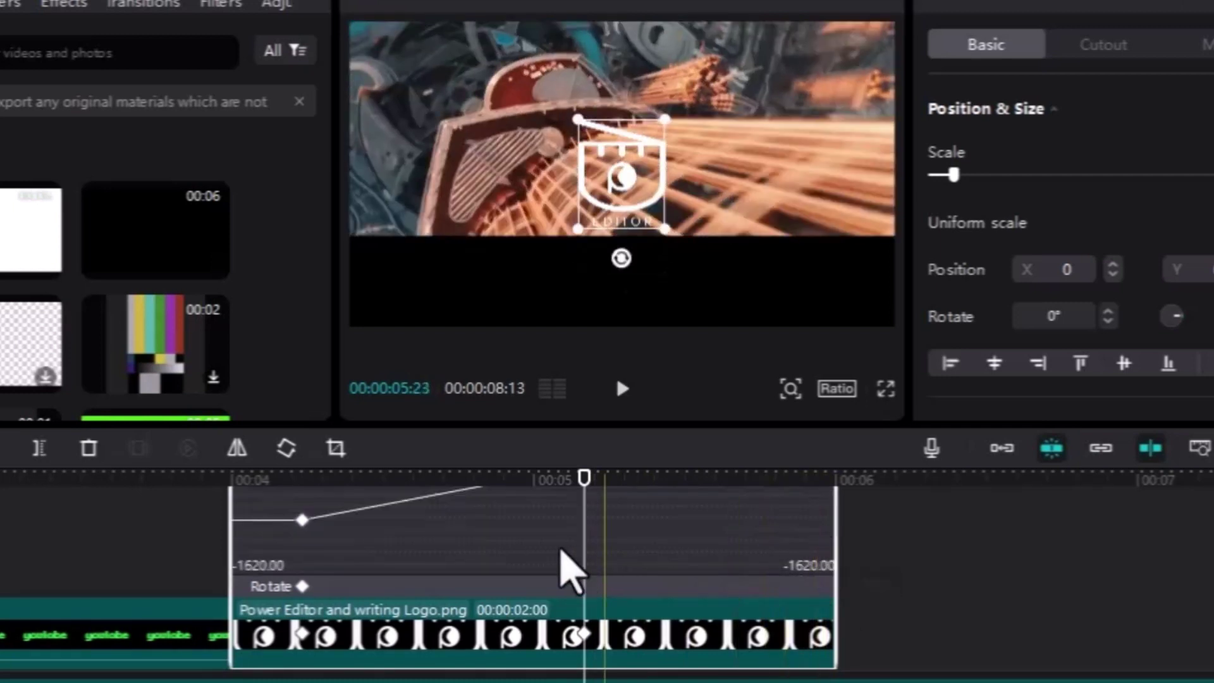
scroll(542, 556, up, 2)
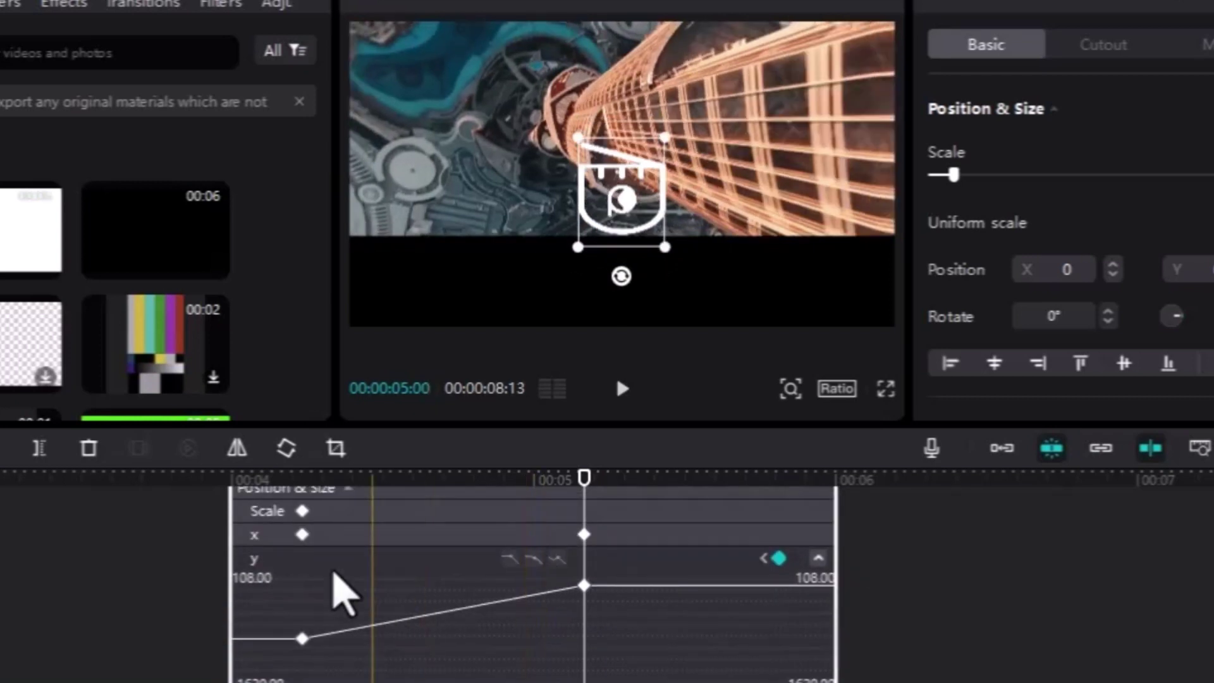
- Apply Auto curve to the first y position keyframe and extend its curve handle toward the second keyframe
click(304, 526)
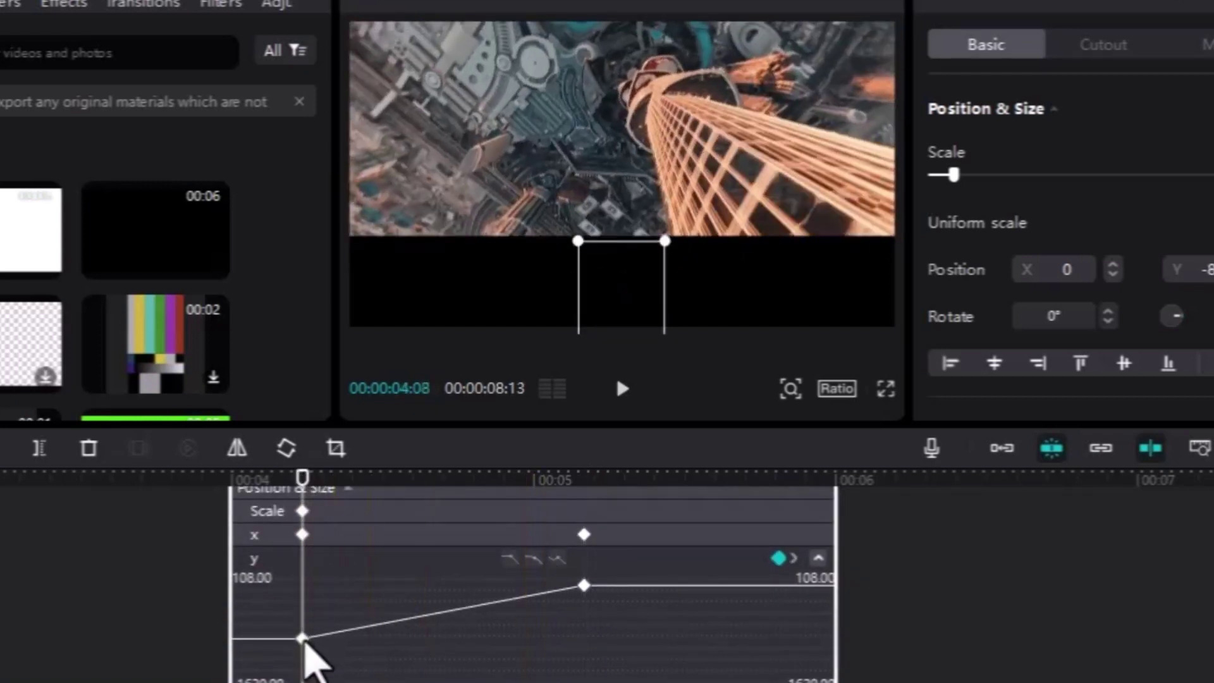
click(303, 638)
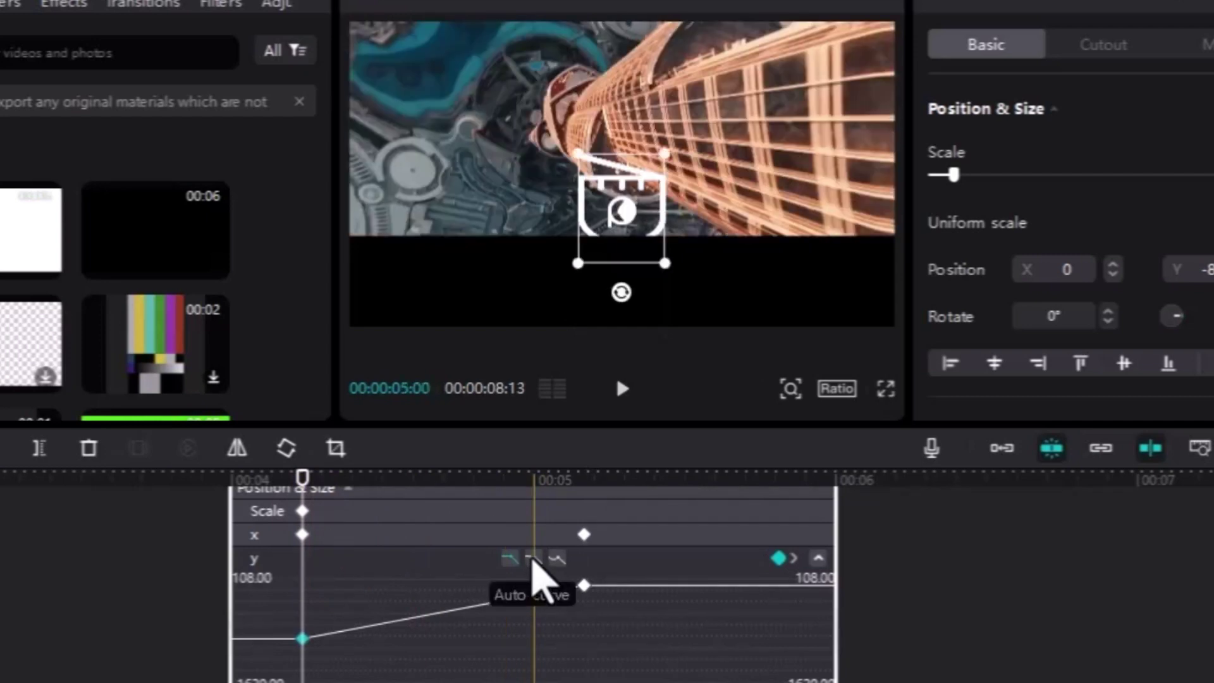
click(533, 559)
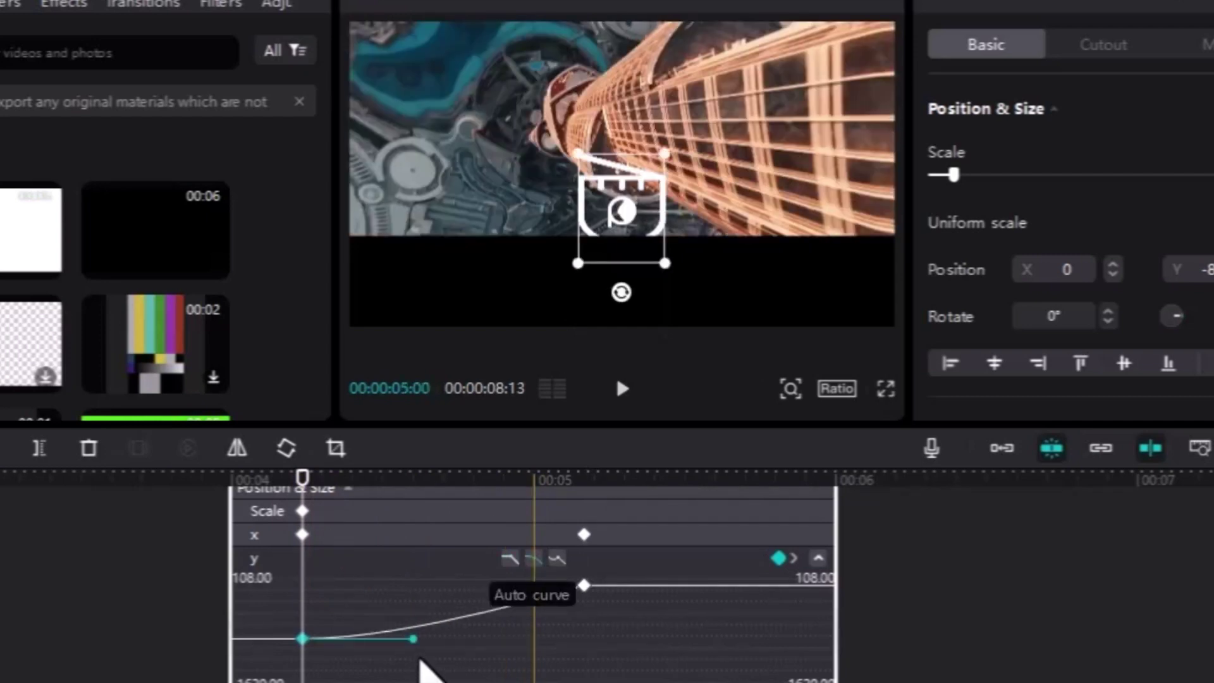
drag(419, 637, 485, 637)
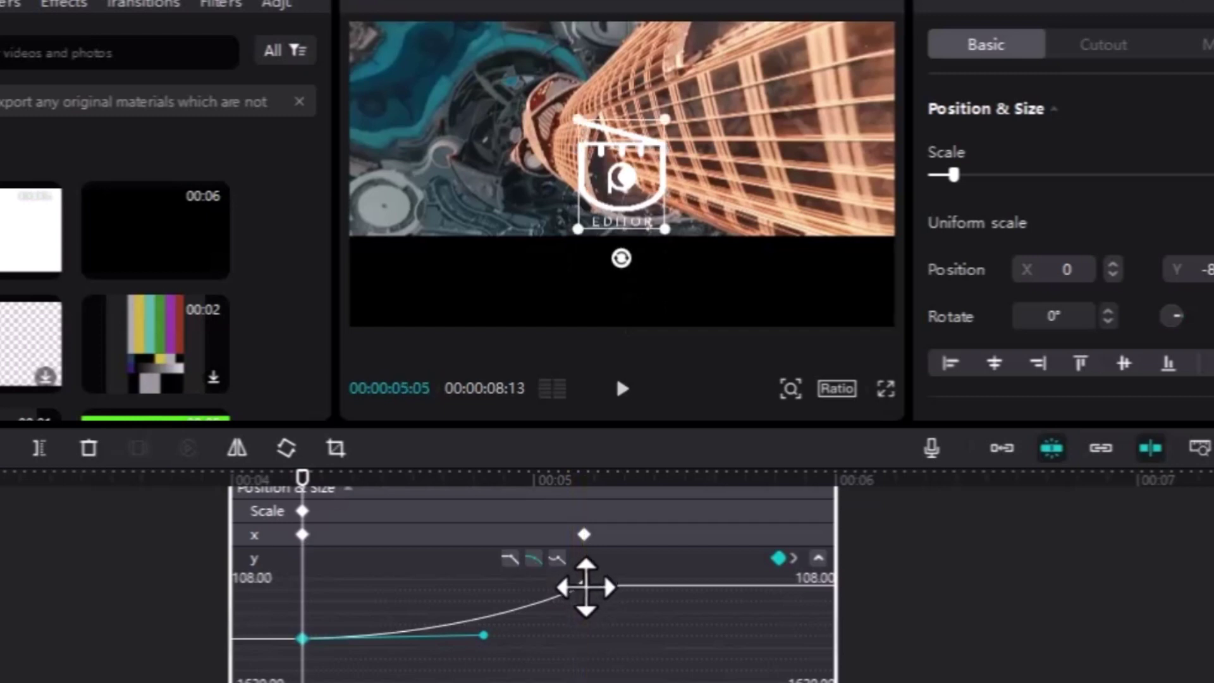
- Apply Auto curve to the second y position keyframe and lengthen its handle toward the first keyframe
click(586, 585)
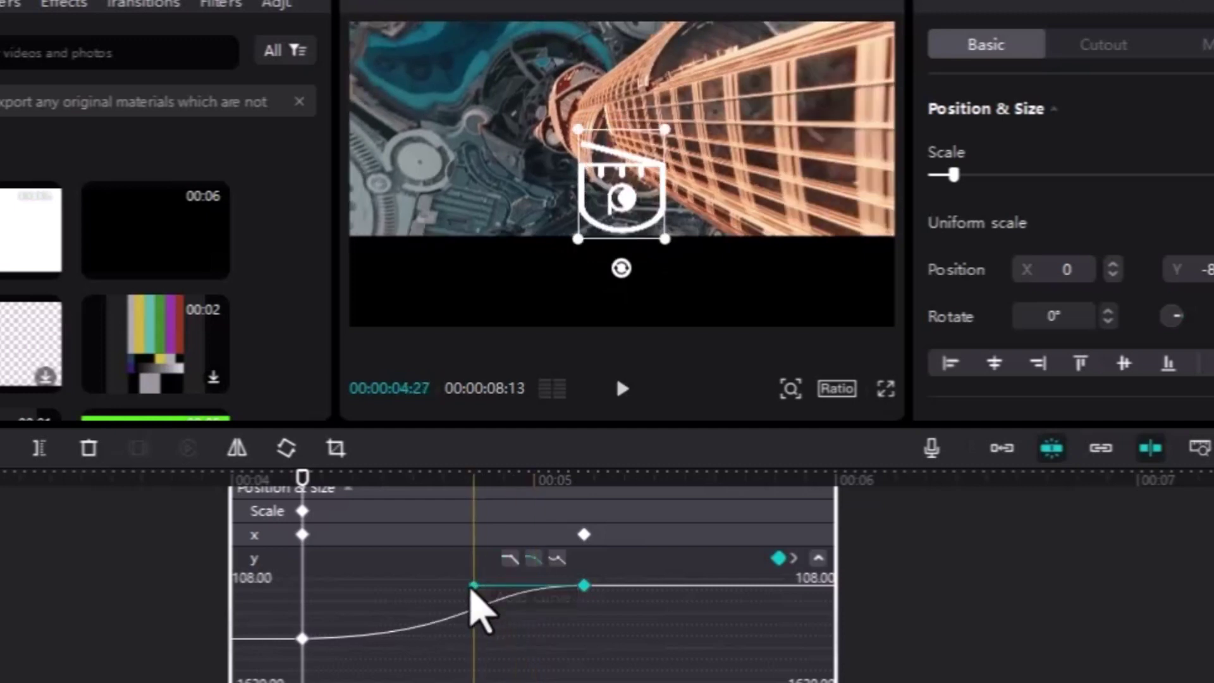
drag(471, 586, 453, 587)
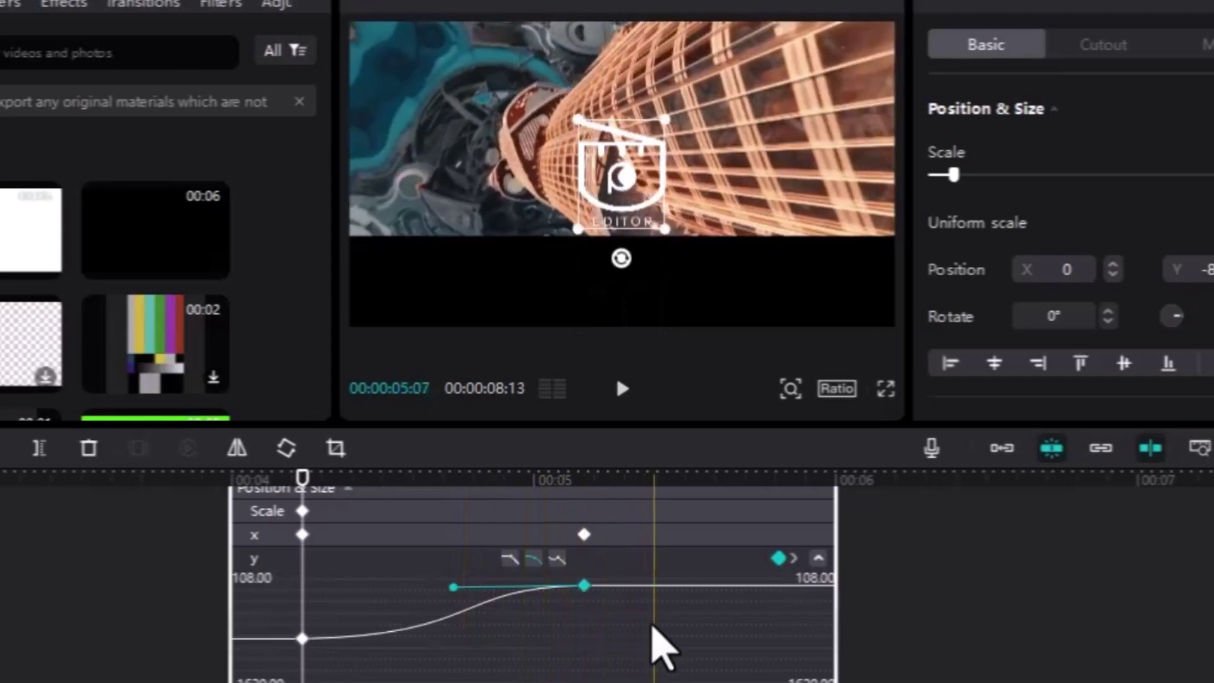
- Play the logo's eased rising animation from the start of the logo clip
scroll(659, 644, up, 1)
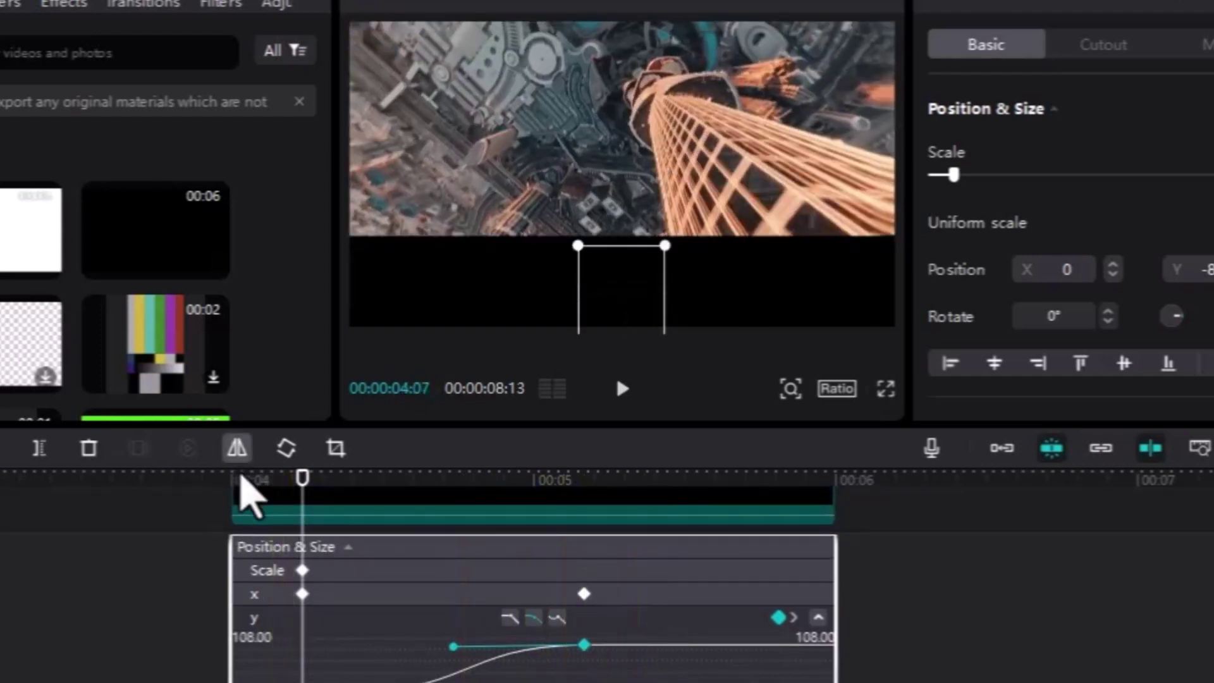
click(241, 477)
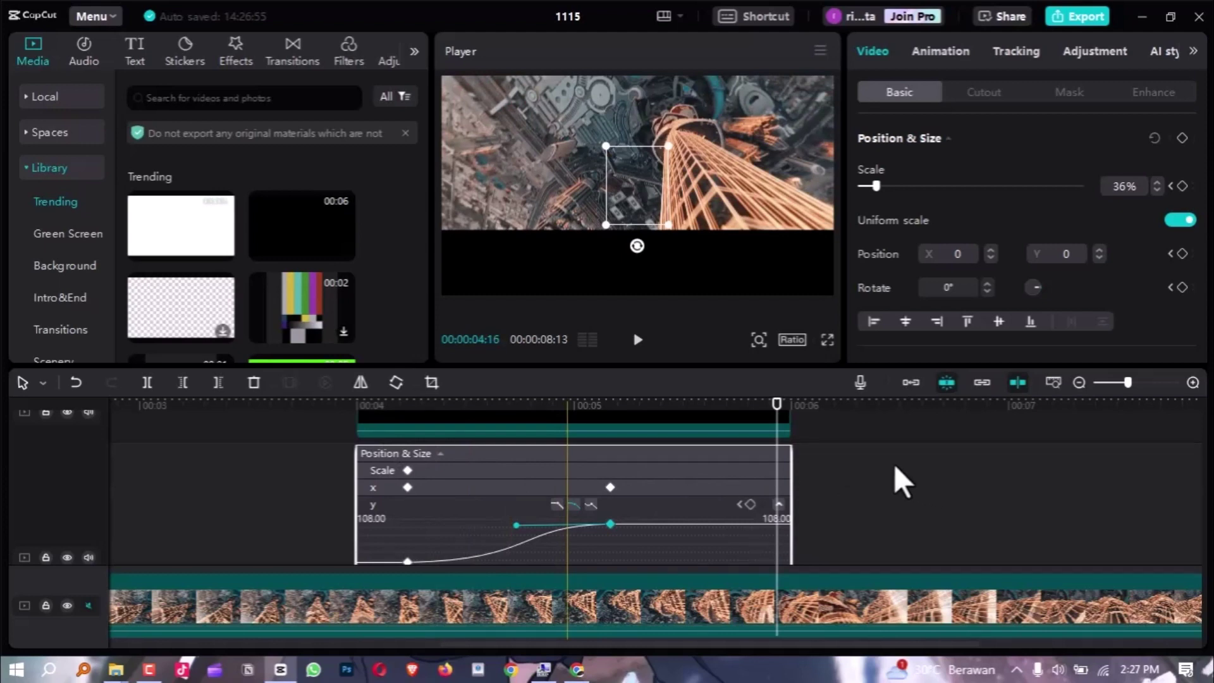
- Close the logo's keyframe graph and combine the black mask clip and the logo clip into one compound clip
click(901, 484)
click(721, 543)
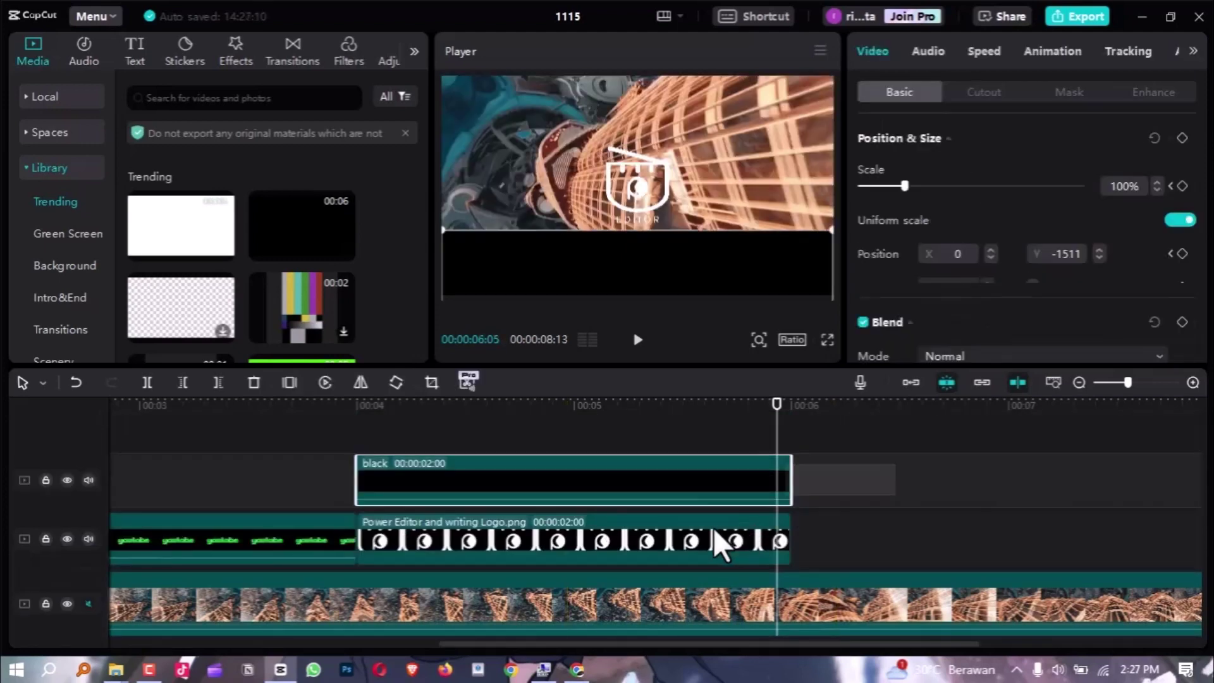
ctrl+click(721, 544)
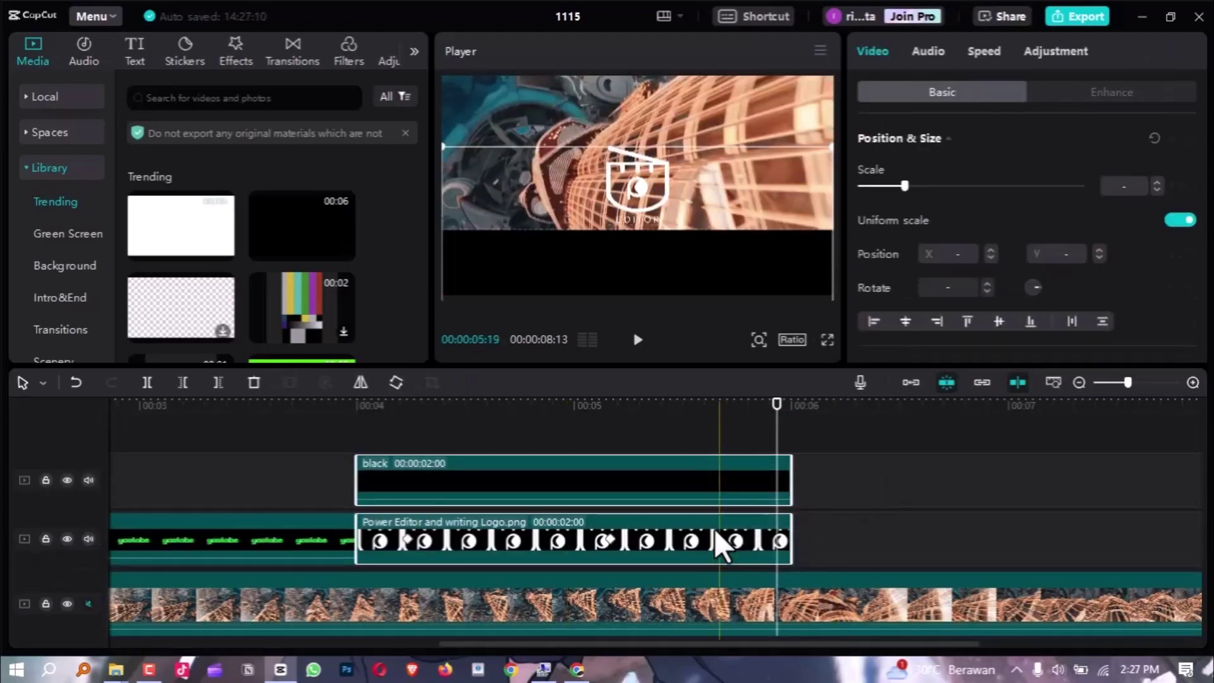
right_click(720, 544)
click(792, 360)
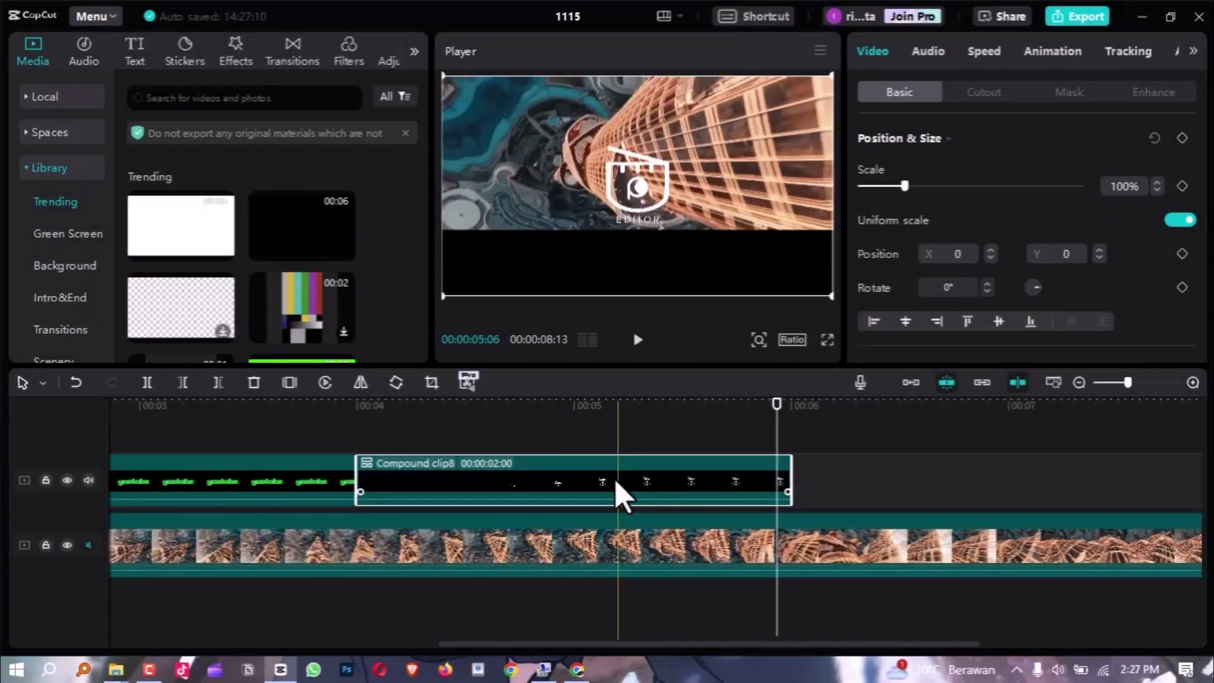
- Set the blend mode of the new logo compound clip to Screen
scroll(953, 278, down, 3)
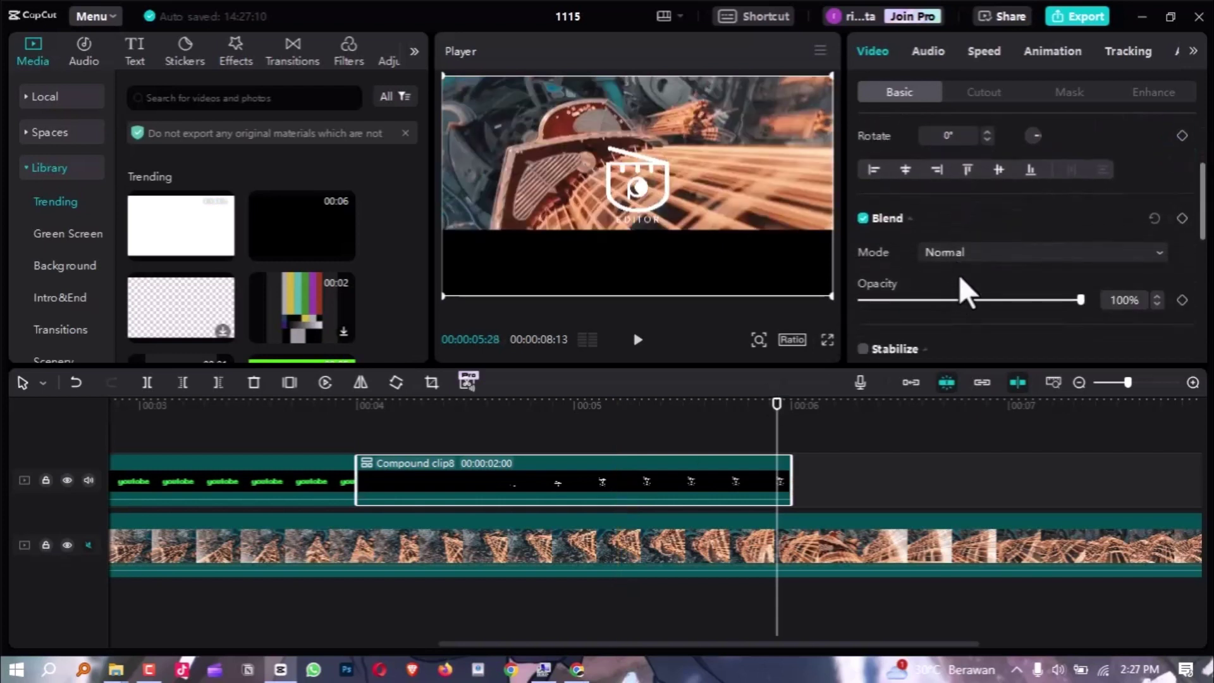
click(1009, 211)
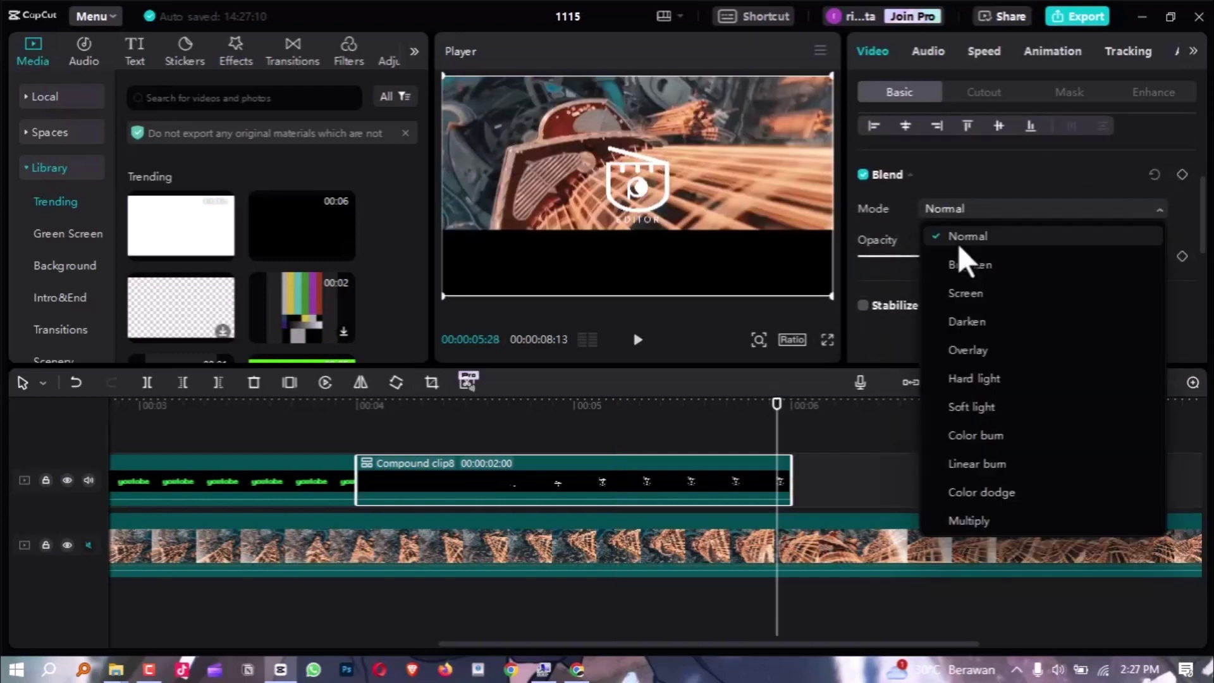
click(971, 295)
- Return the playhead to the very start of the timeline, at the beginning of the "youtobe" text clip
ctrl+scroll(592, 461, down, 3)
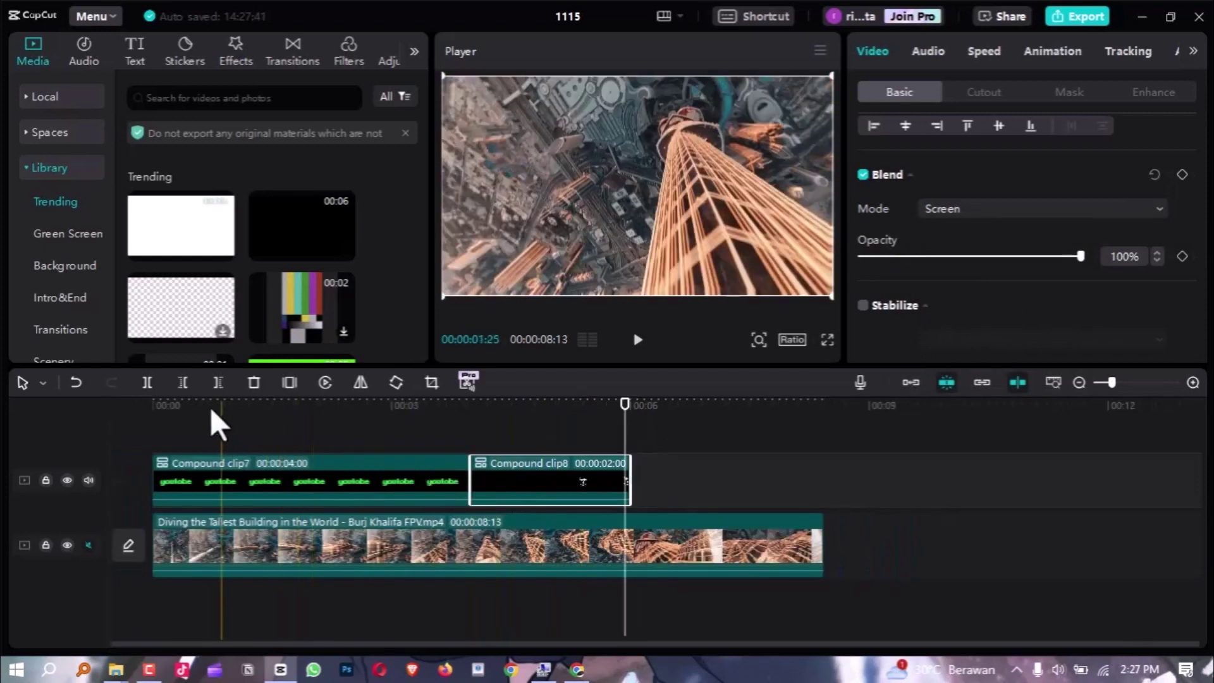
click(180, 408)
click(156, 406)
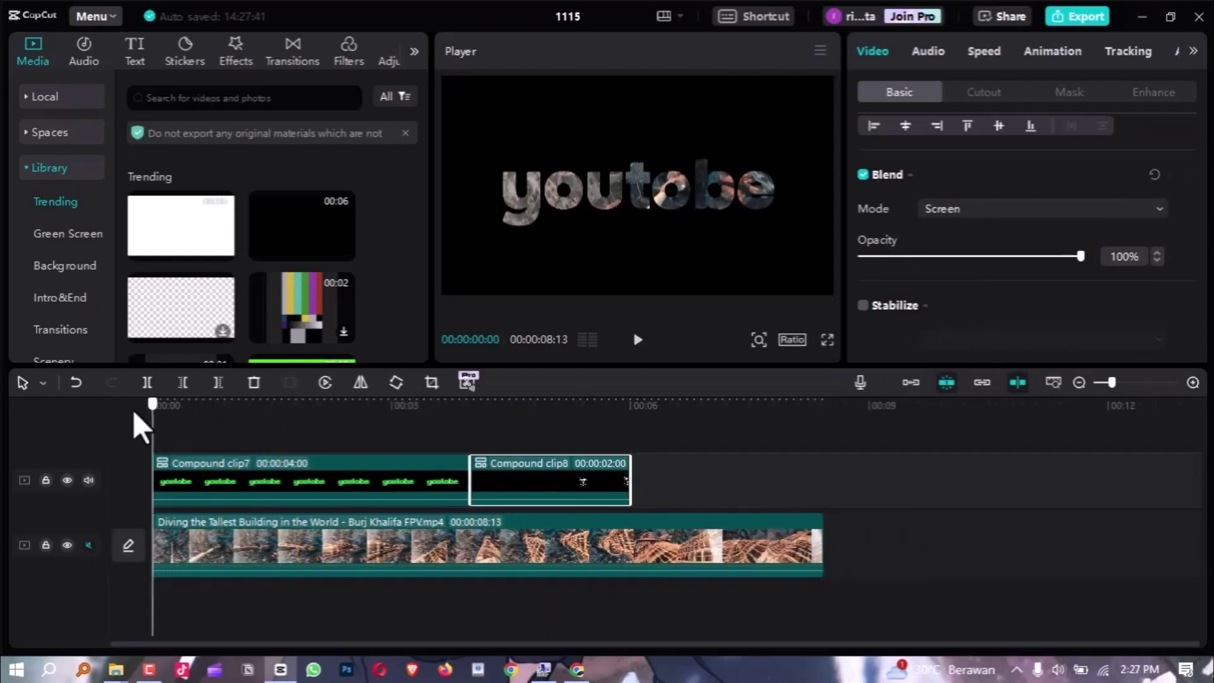